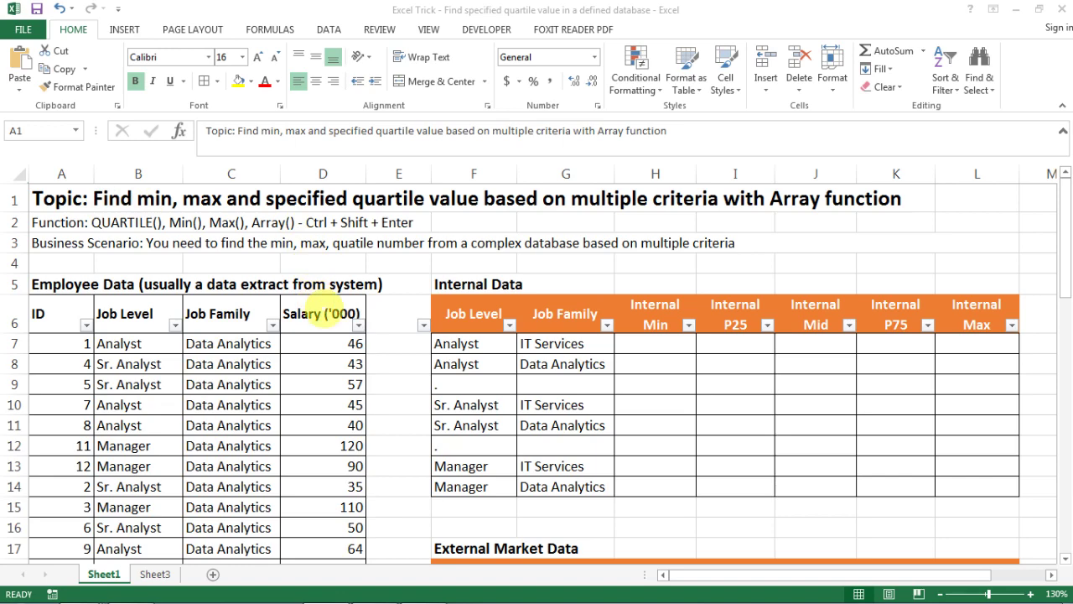
- Examine the Employee Data table on Sheet1, including its job level, job family and salary columns
click(325, 310)
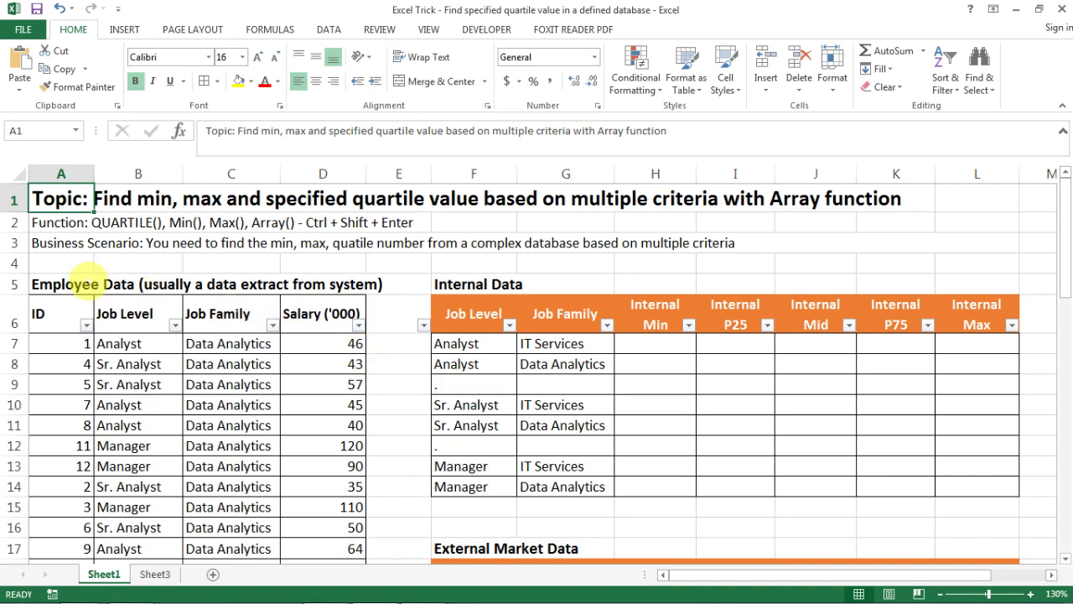
click(87, 284)
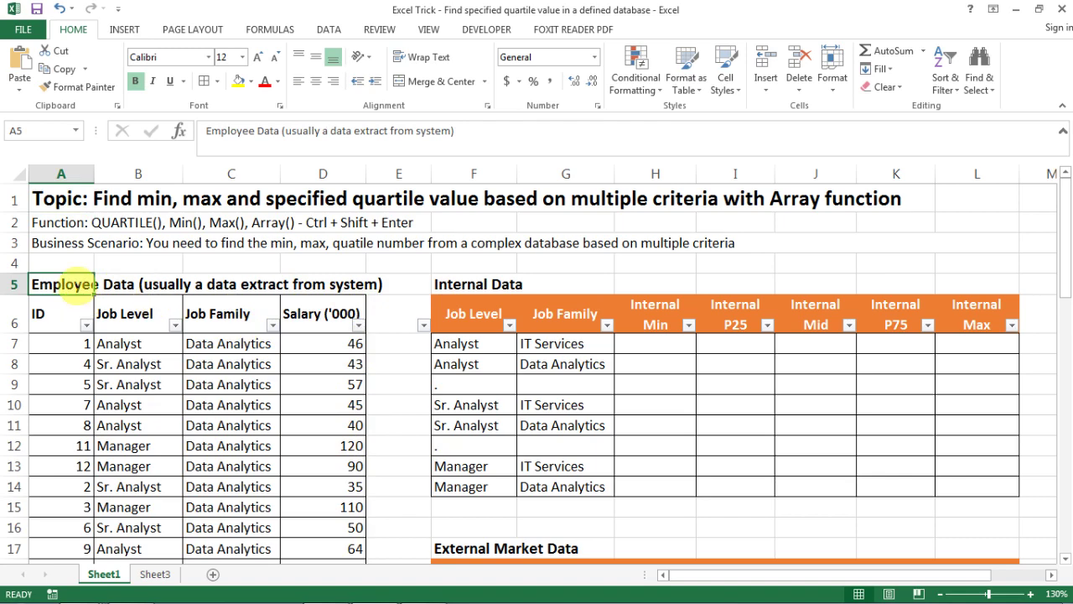
drag(59, 283, 312, 467)
click(311, 460)
scroll(315, 455, up, 9)
scroll(315, 455, up, 1)
click(119, 343)
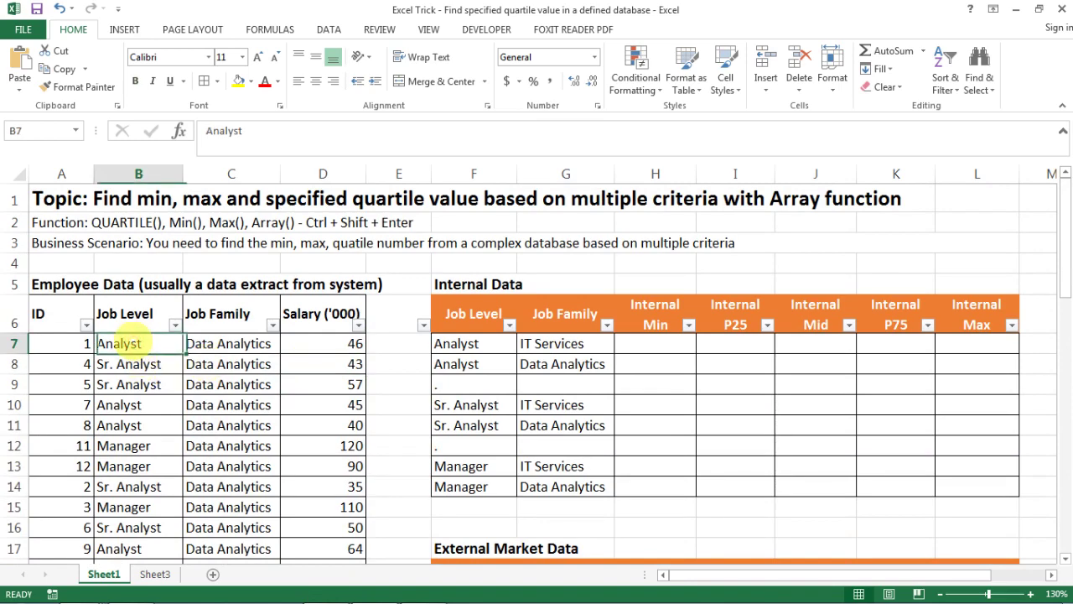
click(233, 345)
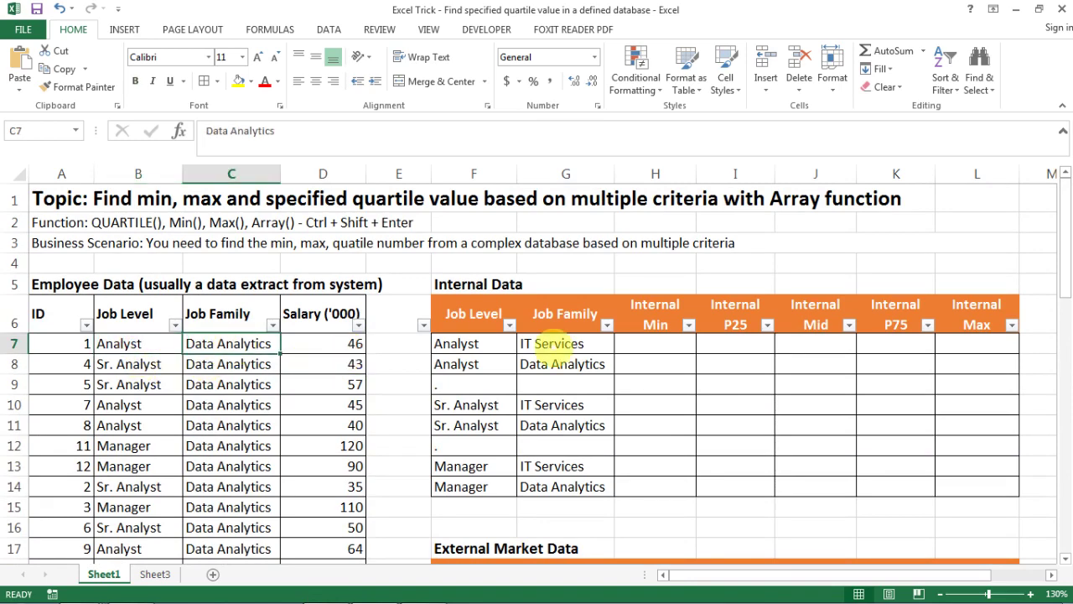
- Review the Internal Data table's headers, criteria rows and empty result cells, and compare them with the External Market Data table
click(477, 346)
click(474, 313)
mouse_move(474, 314)
mouse_down()
mouse_move(834, 431)
mouse_move(978, 492)
mouse_up()
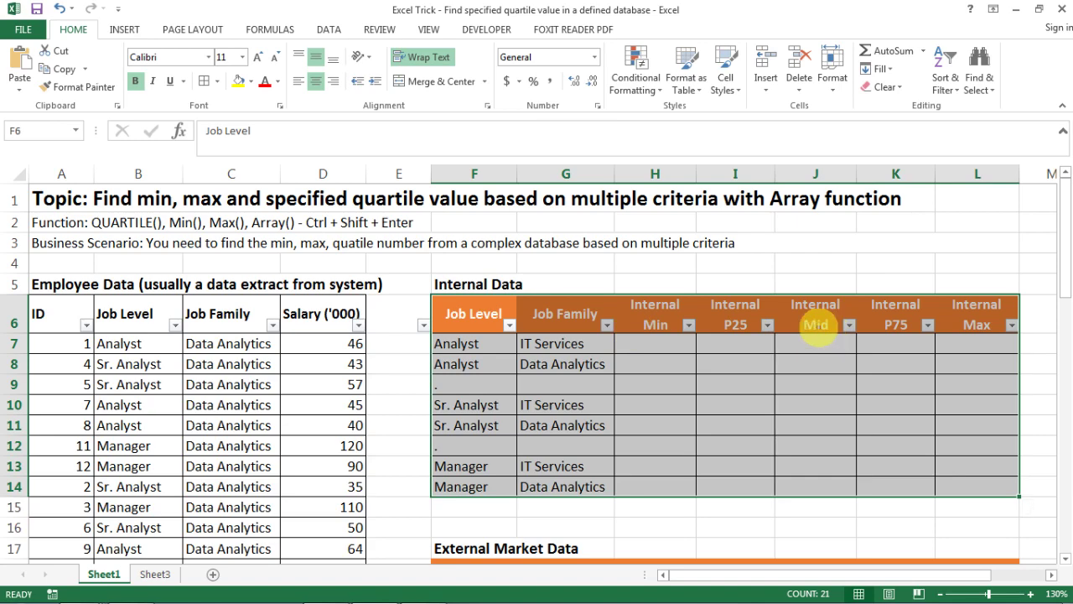
click(816, 327)
click(896, 326)
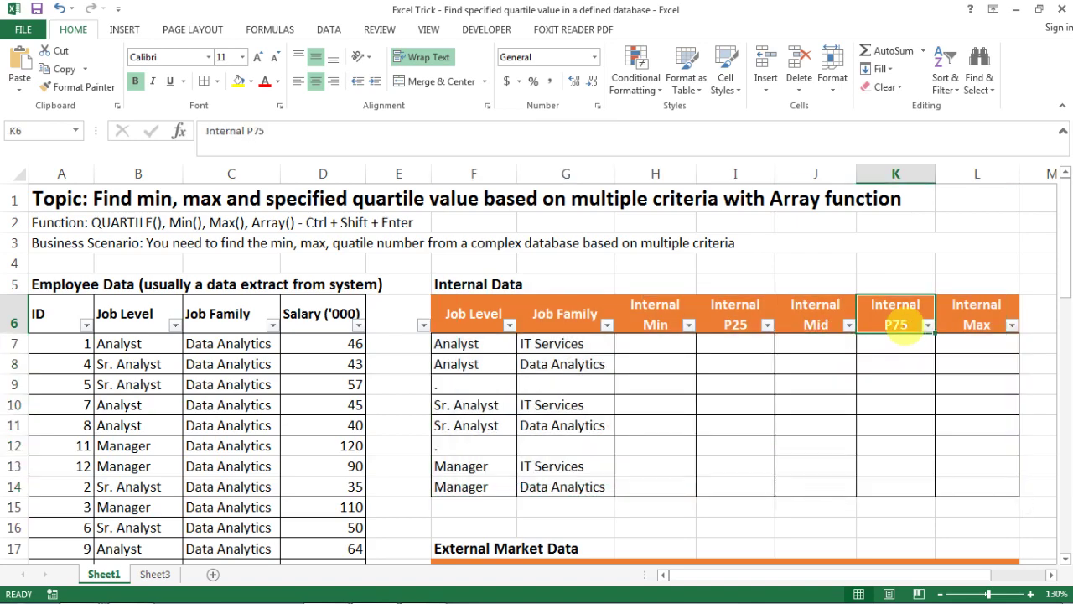
click(978, 322)
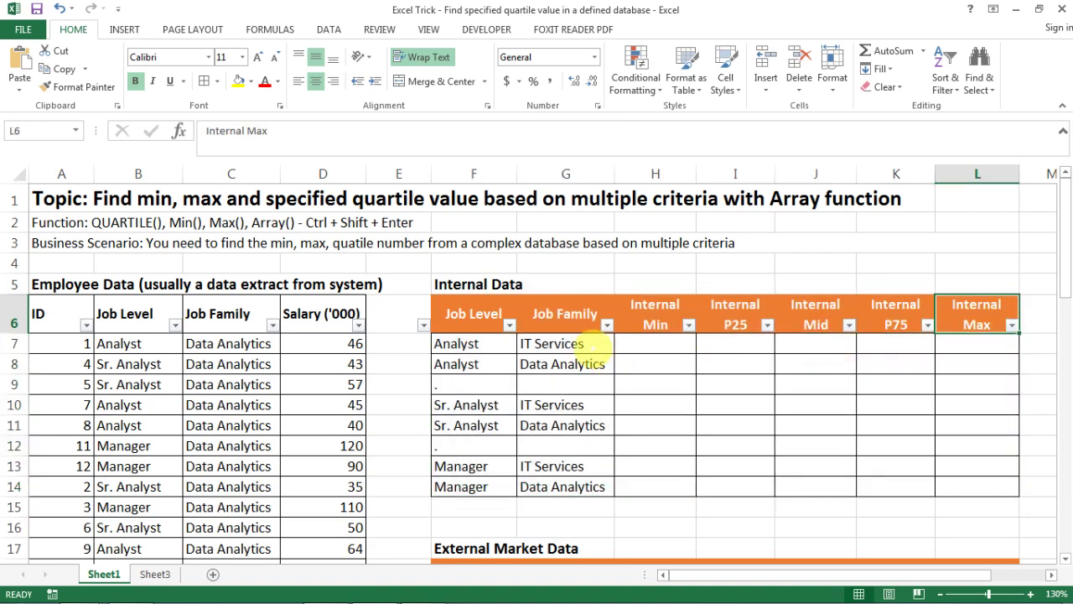
click(537, 346)
click(620, 346)
click(457, 339)
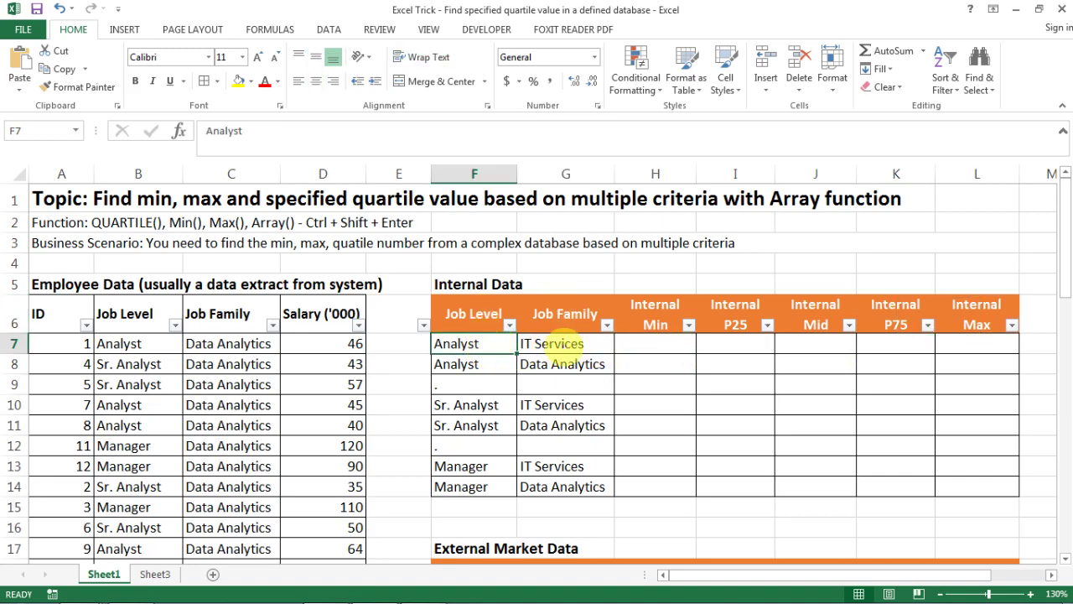
click(486, 362)
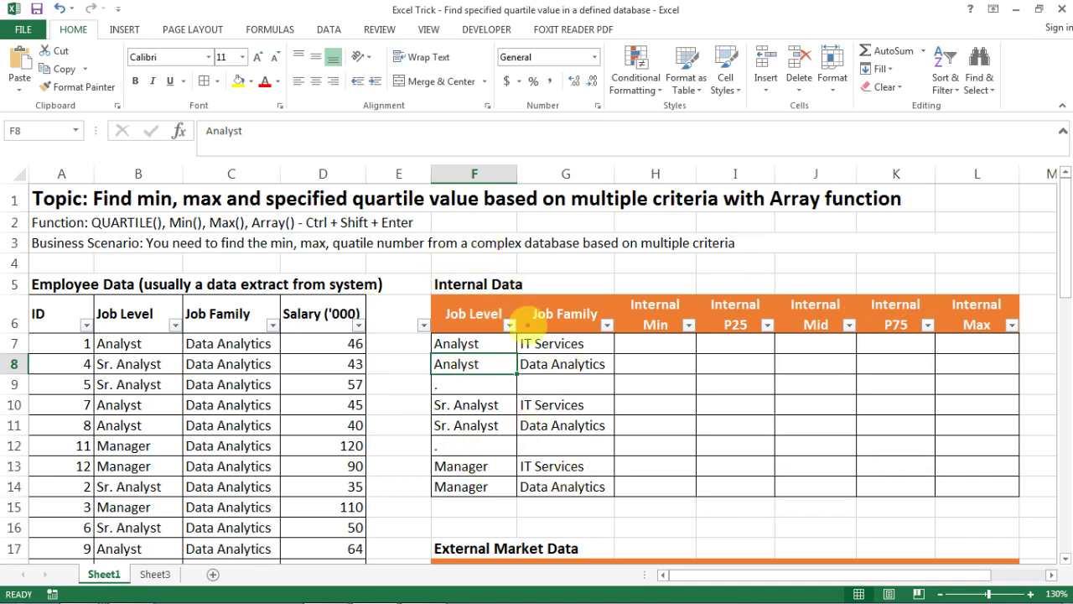
click(734, 424)
scroll(735, 424, down, 2)
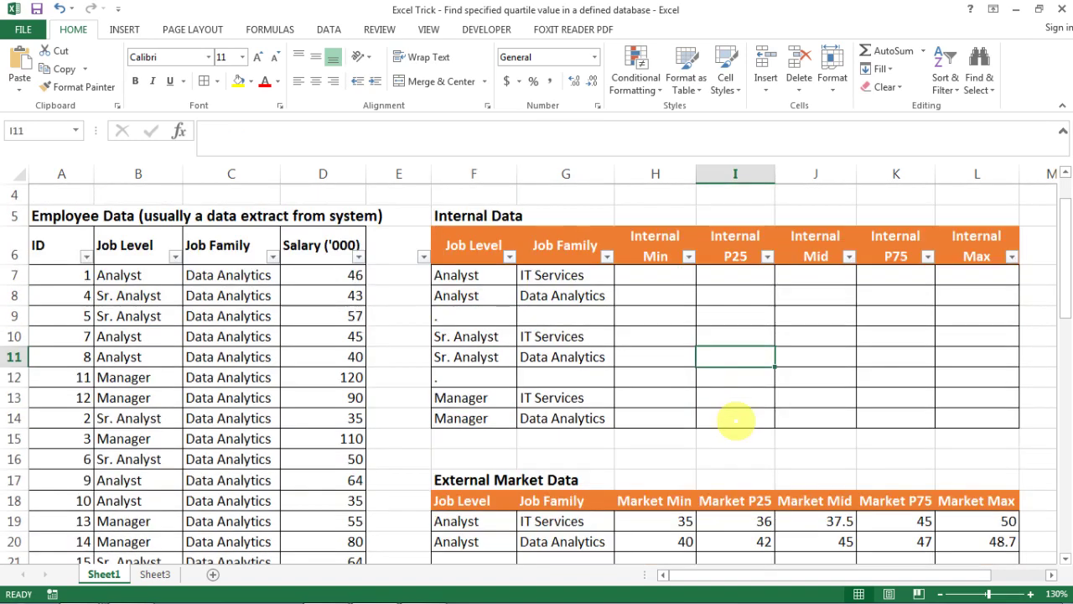
scroll(734, 419, down, 1)
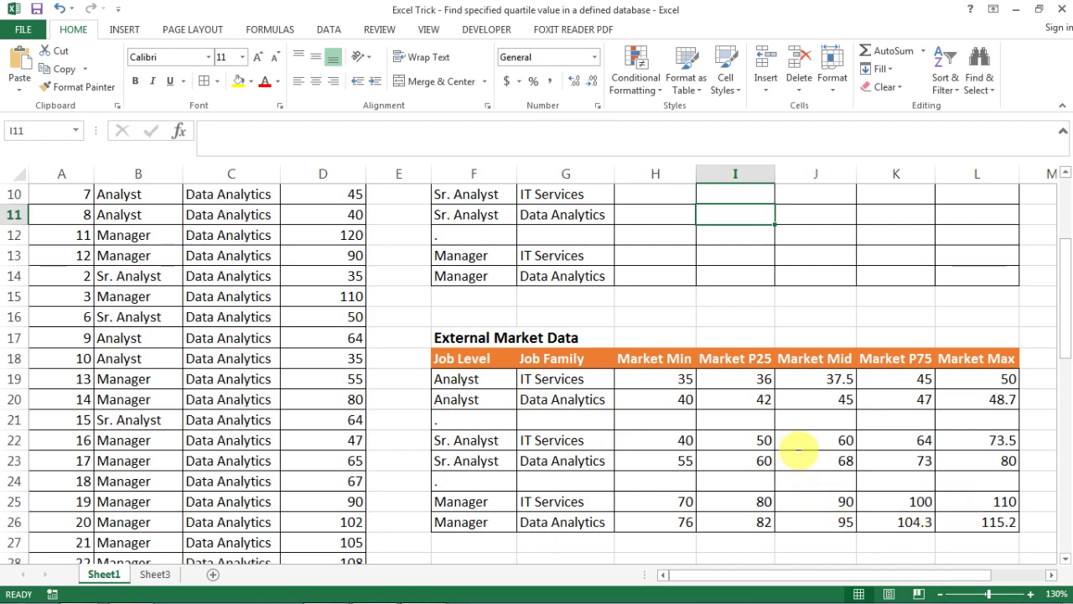
scroll(798, 448, up, 3)
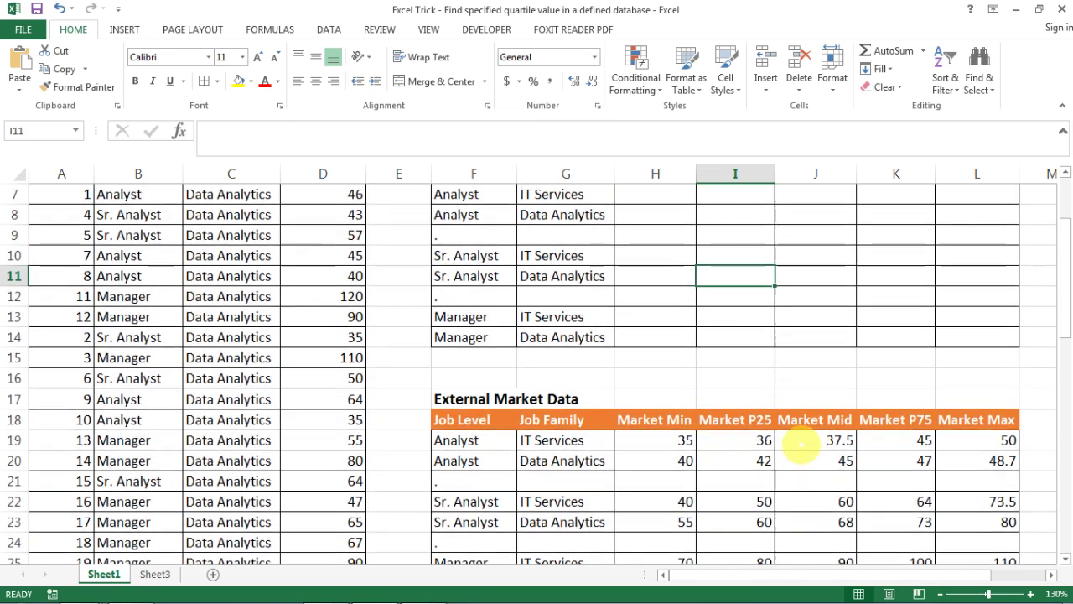
drag(656, 341, 967, 484)
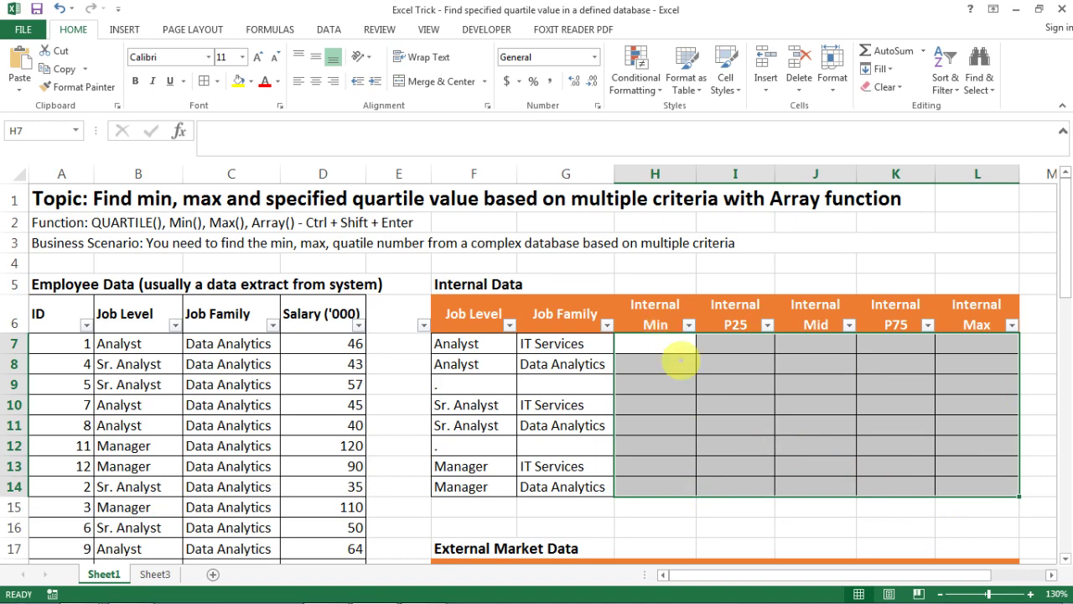
click(744, 359)
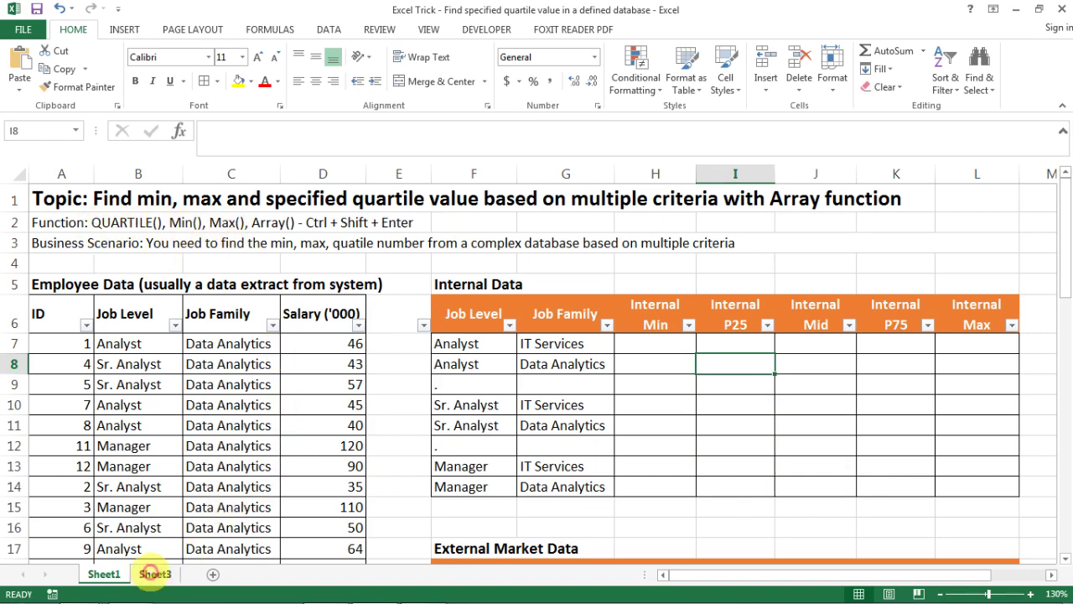
- On Sheet3, enter a MIN formula in cell G4 over the number list E4:E14
click(148, 577)
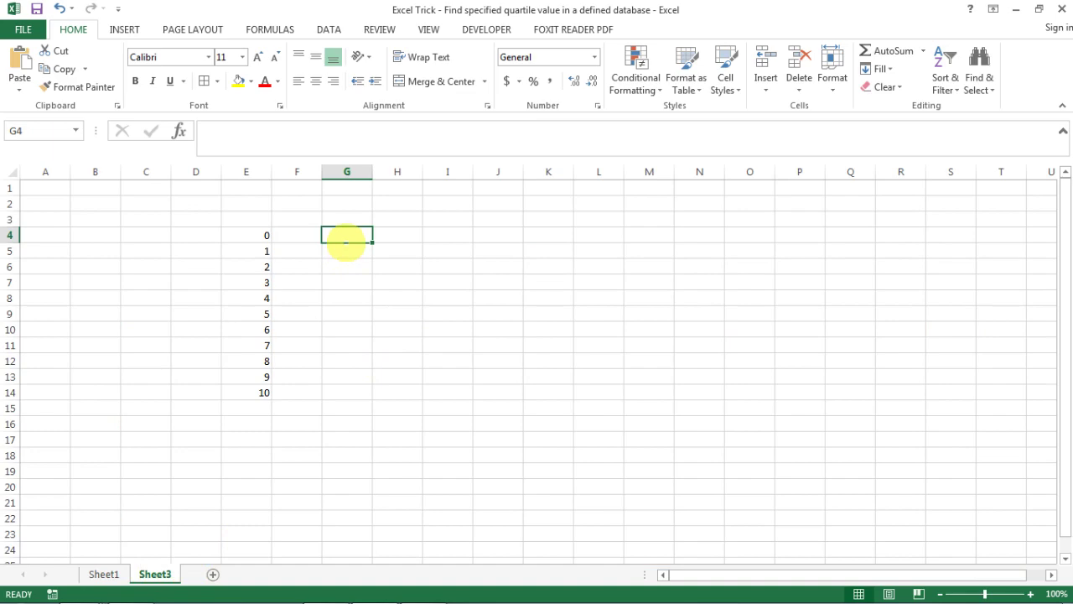
drag(243, 235, 264, 394)
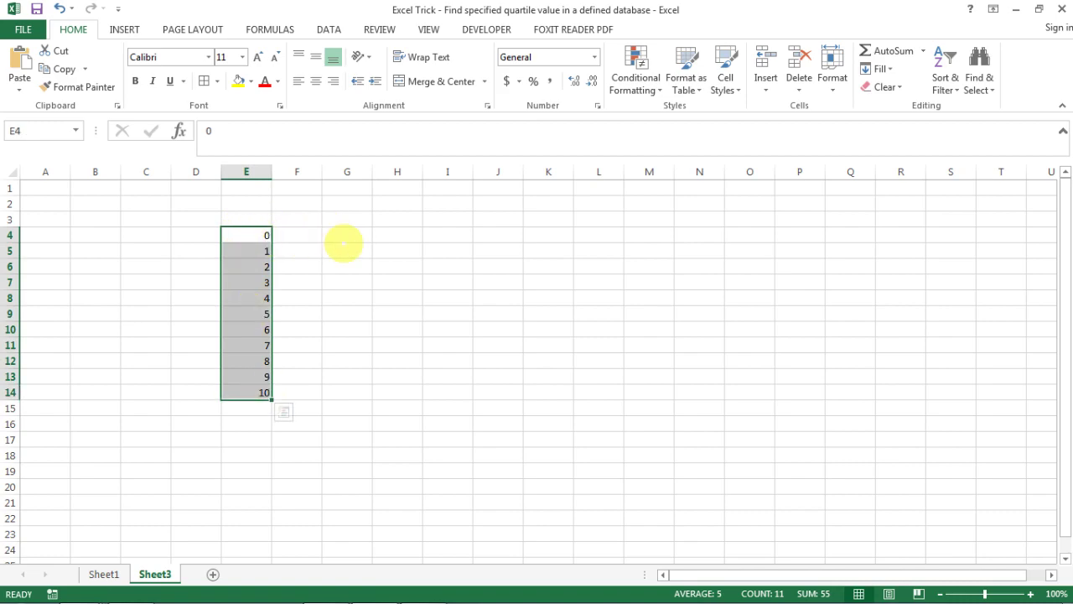
click(348, 237)
text(-)
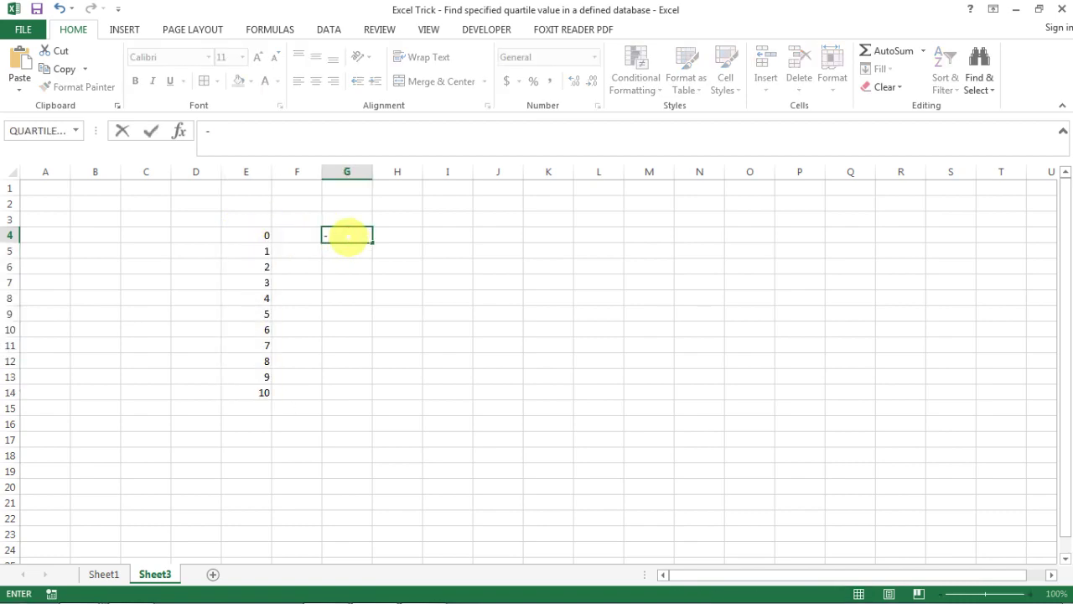
text(min)
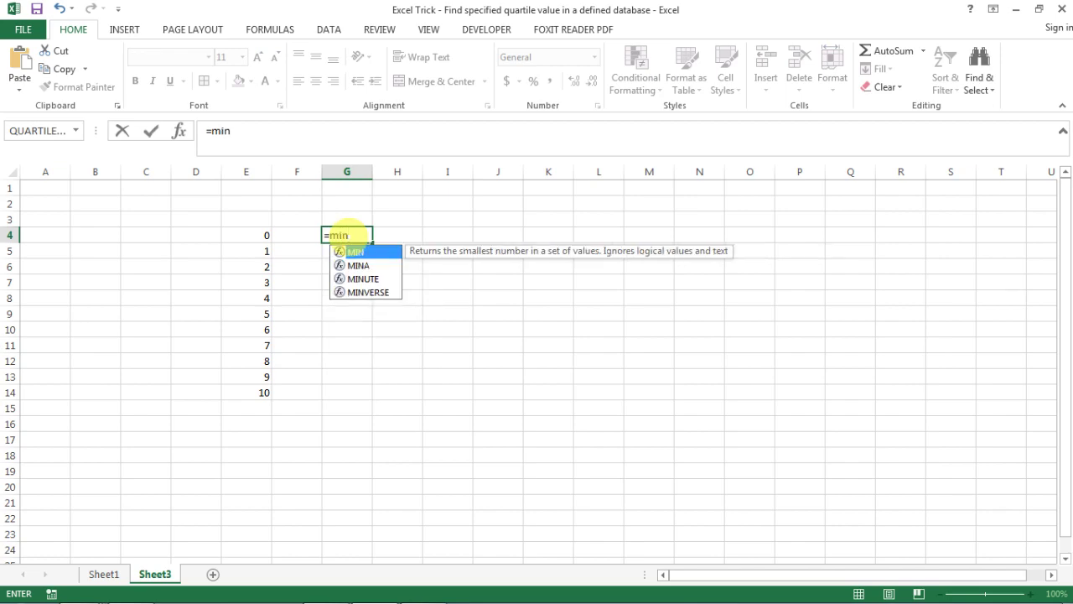
text(()
key(Left)
key(Left)
key(ctrl+shift+Down)
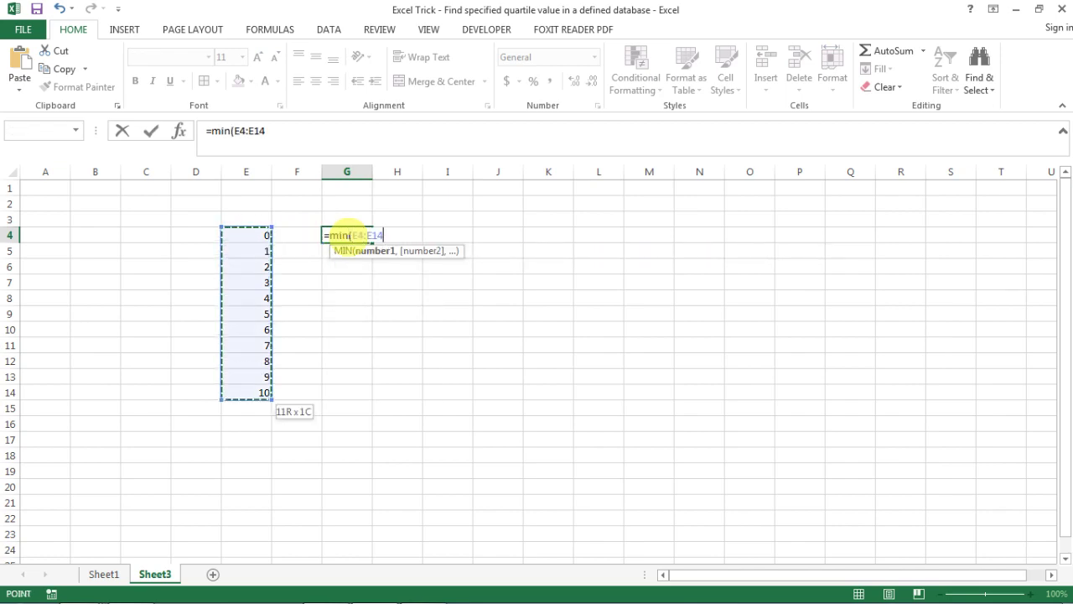
key(Return)
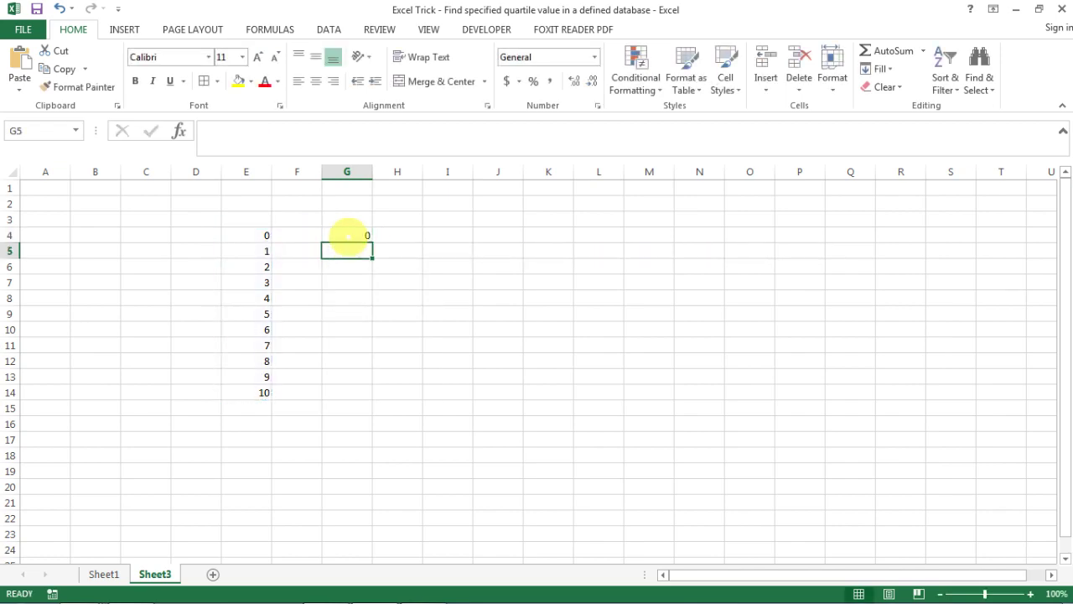
- Enter =QUARTILE(E4:E14,1) in cell G5 to calculate the first quartile (25th percentile) of the number list
click(347, 236)
key(Down)
text(=qu)
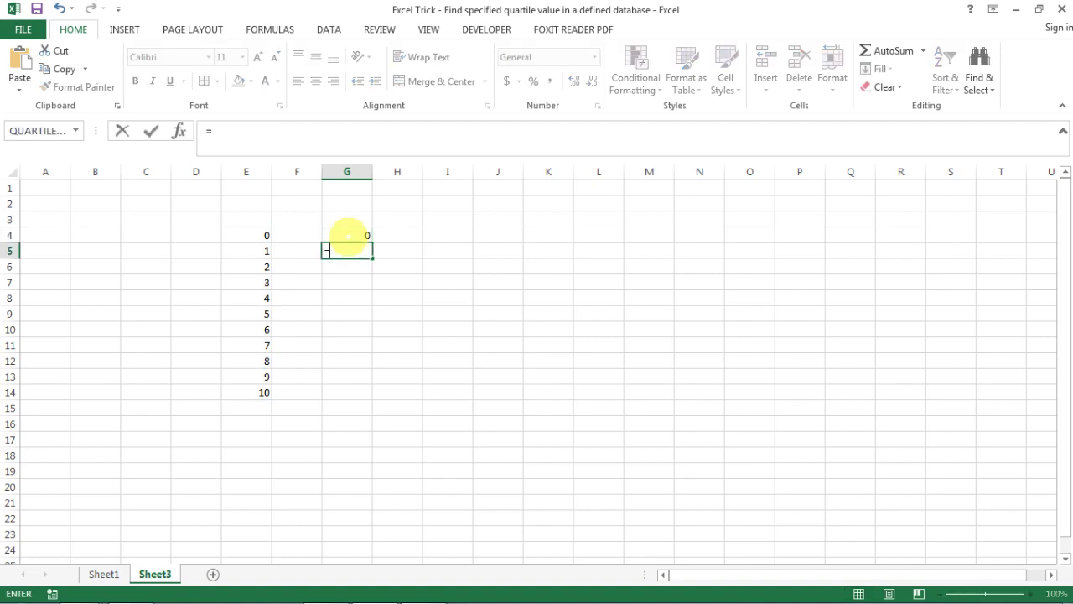
key(Down)
key(Down)
key(Down)
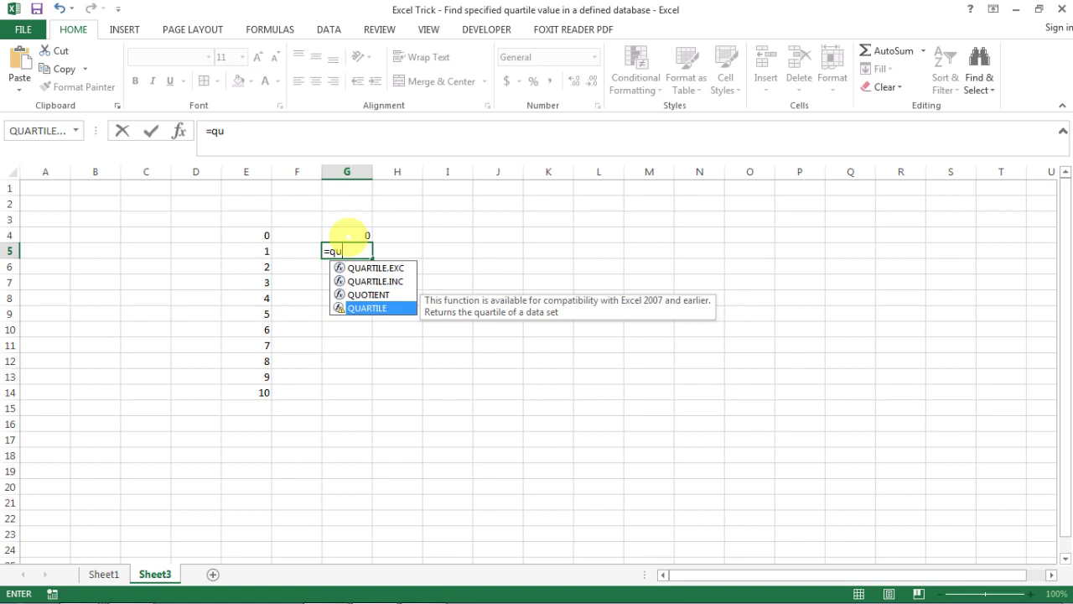
key(Tab)
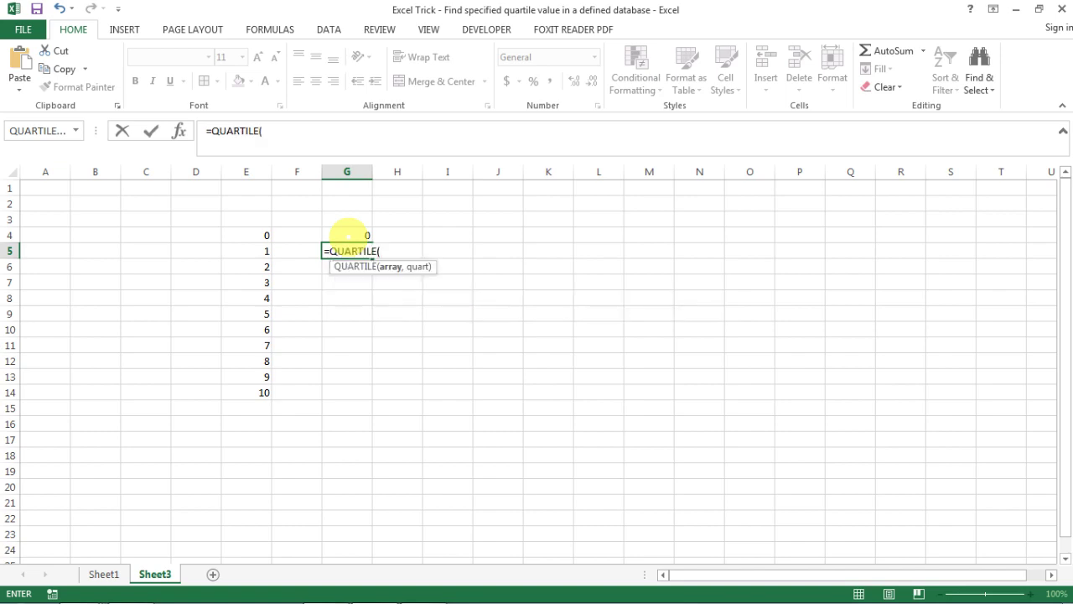
drag(257, 235, 259, 394)
text(,)
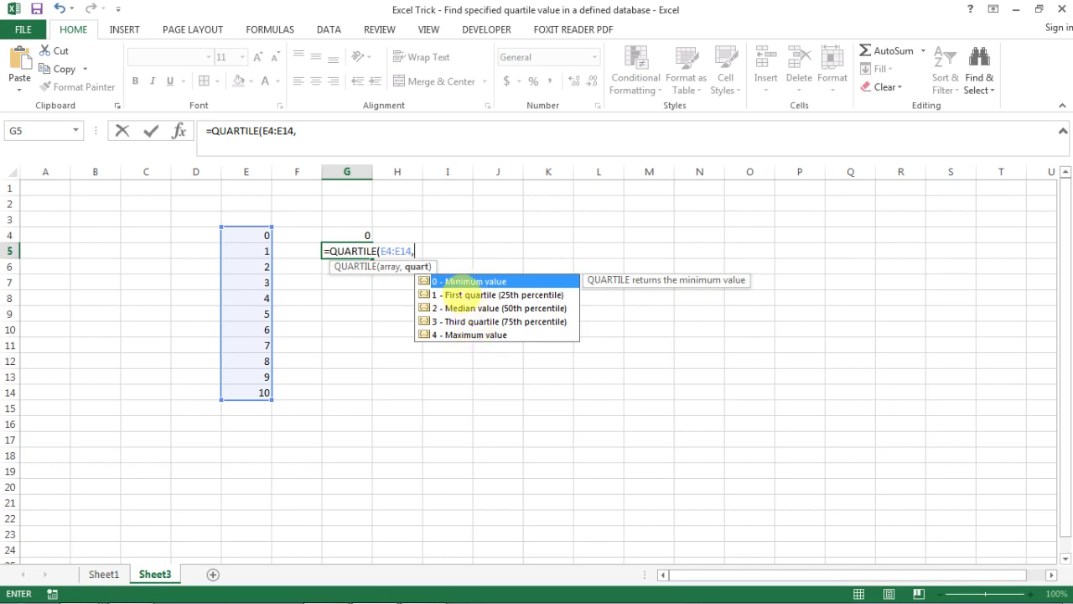
click(474, 294)
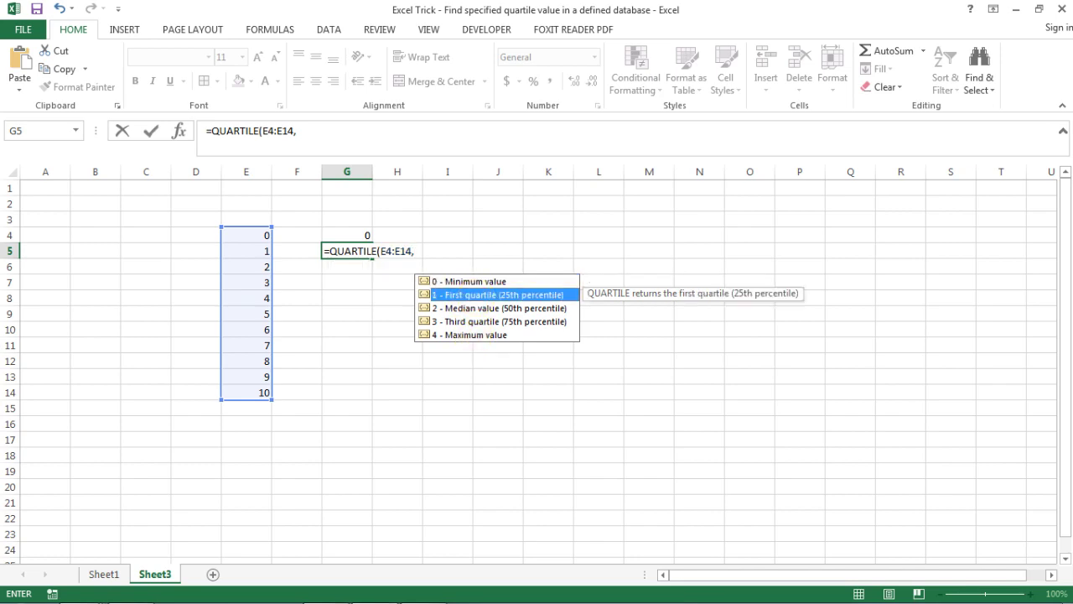
double_click(476, 295)
text())
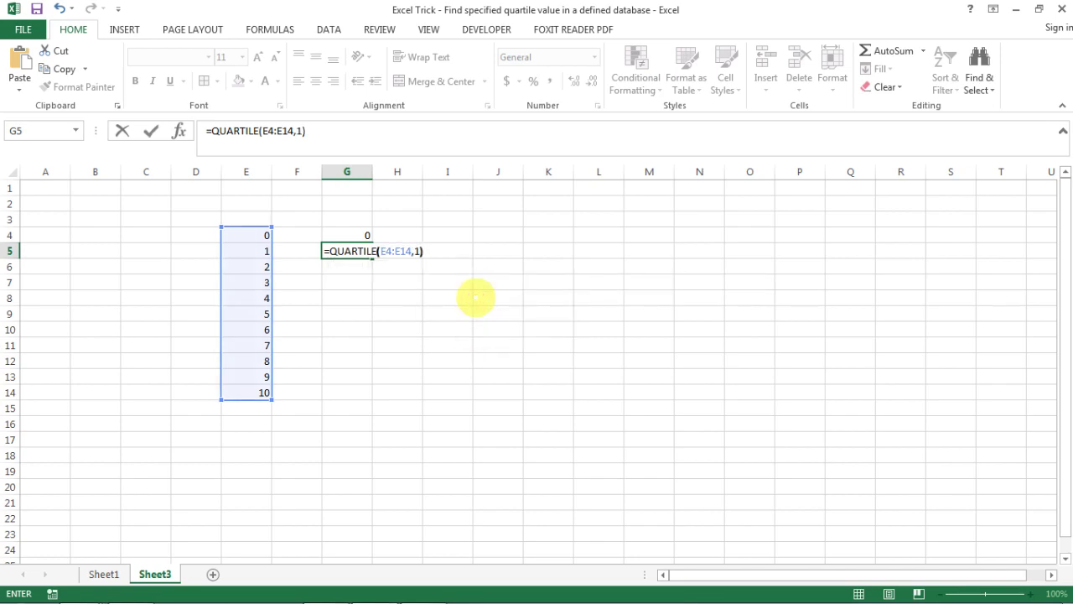
key(Return)
key(Up)
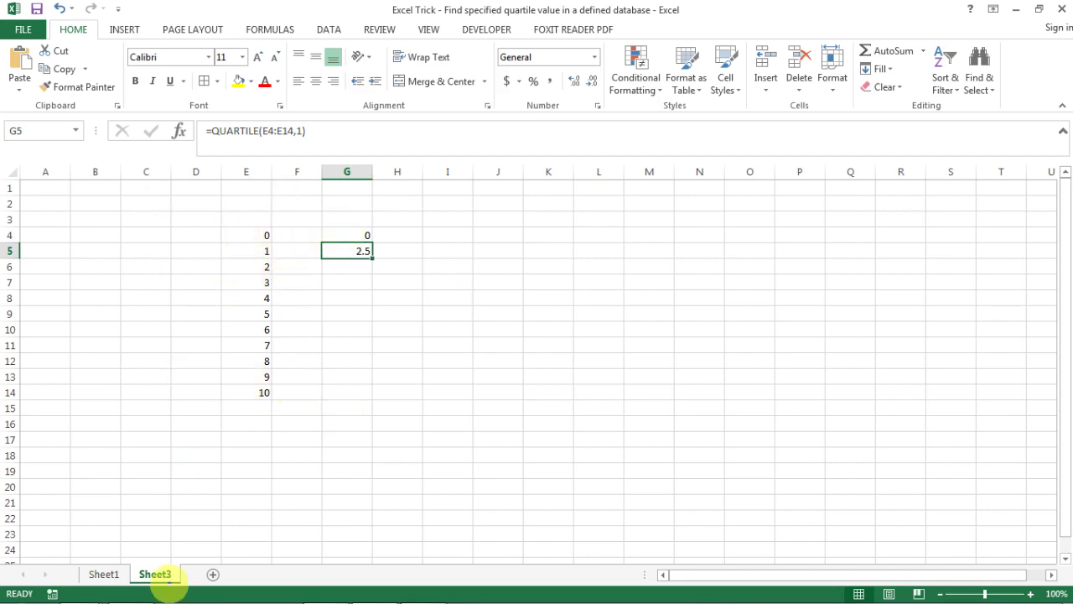
- On Sheet1, enter a MIN formula over salaries D7:D56 in H7, the Internal Min cell for Analyst in IT Services
click(104, 573)
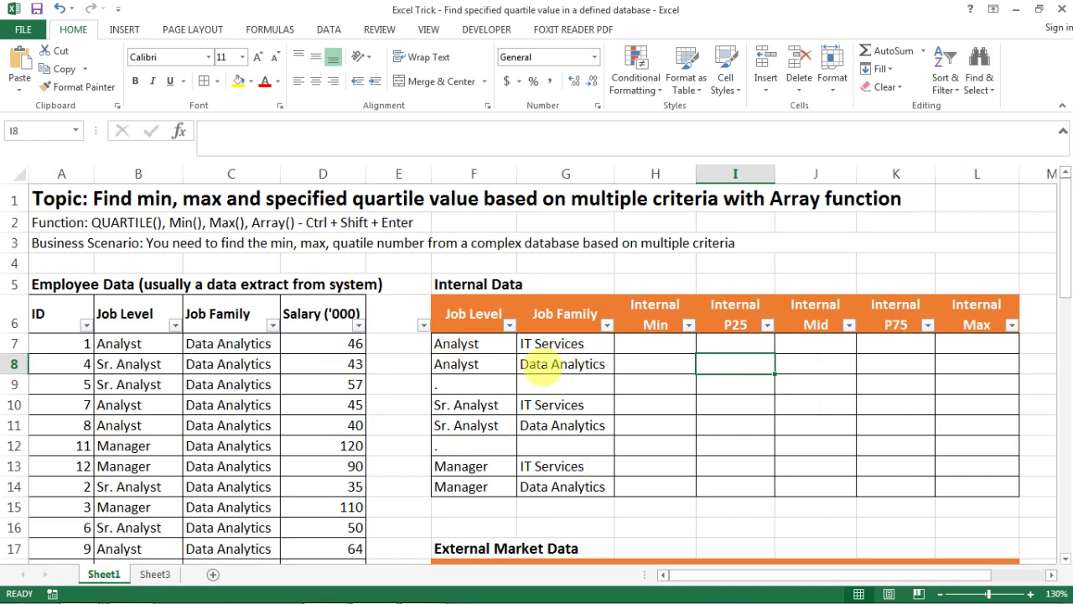
click(479, 345)
click(556, 344)
click(495, 346)
click(533, 345)
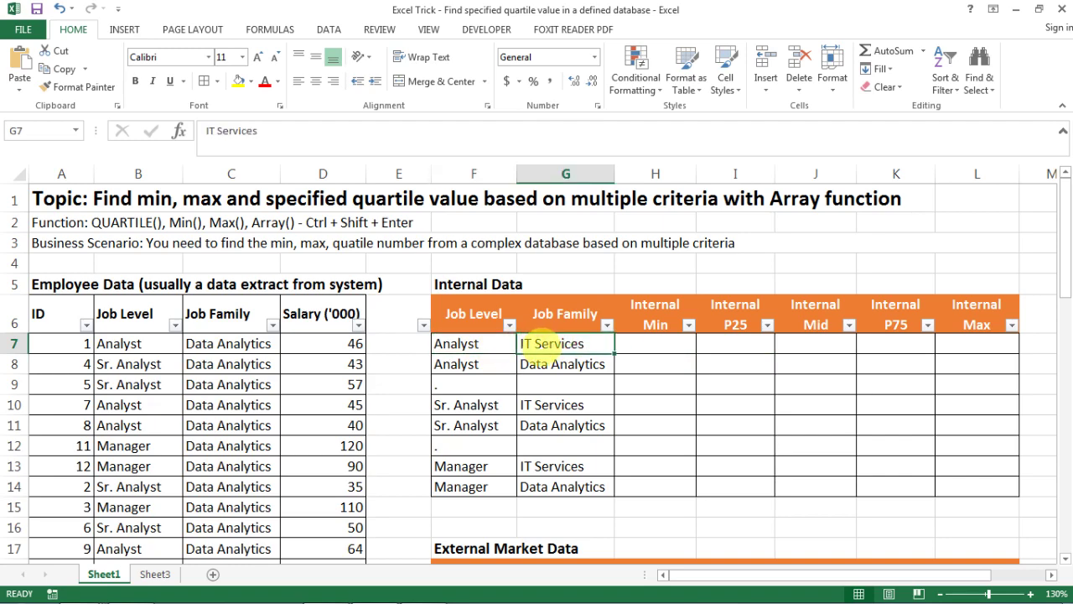
click(653, 343)
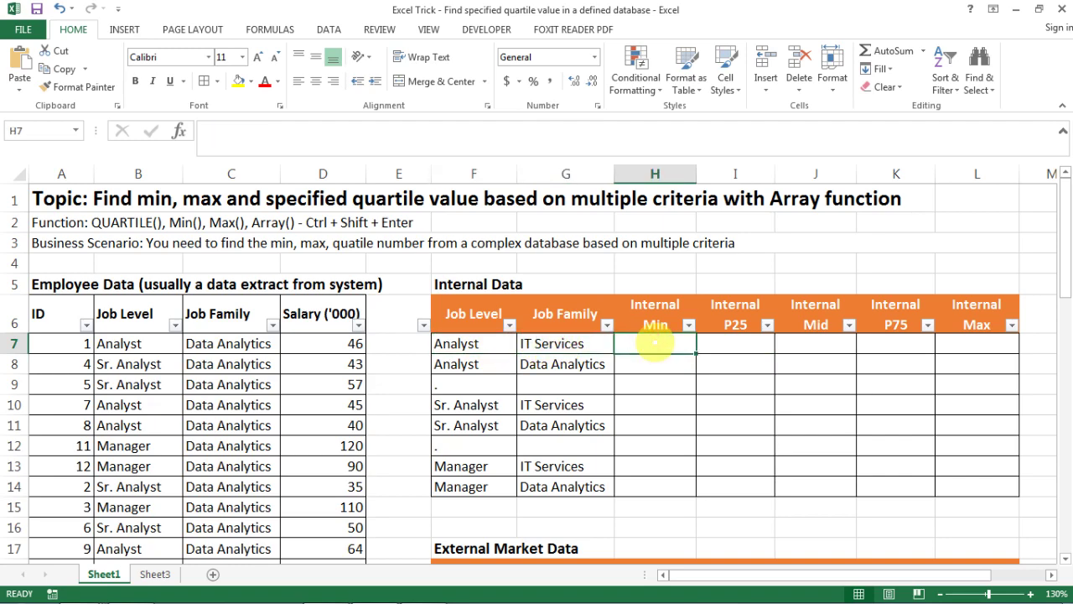
text(=min()
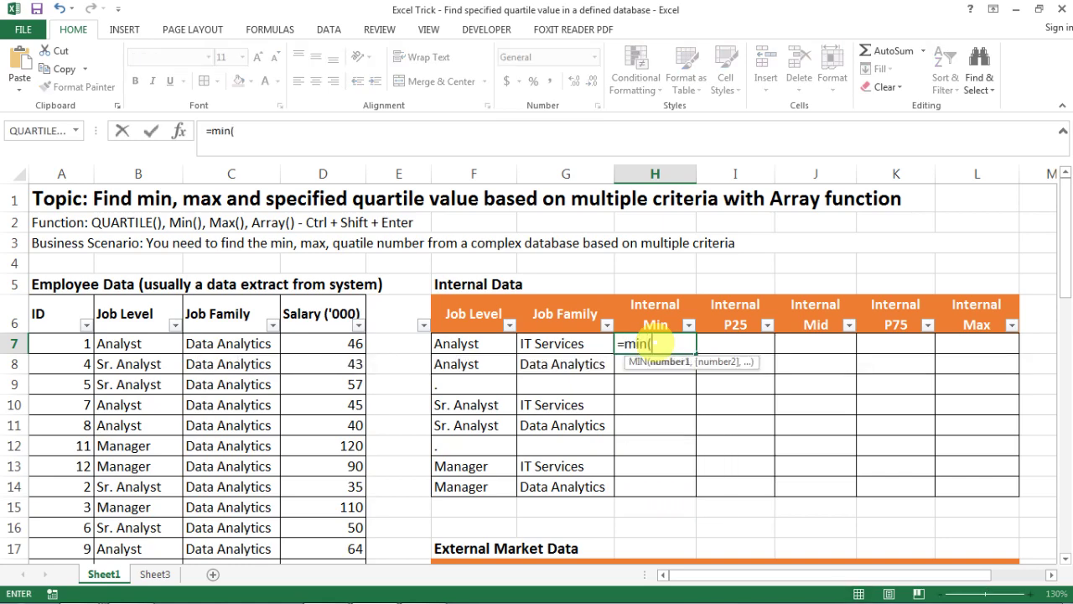
click(300, 339)
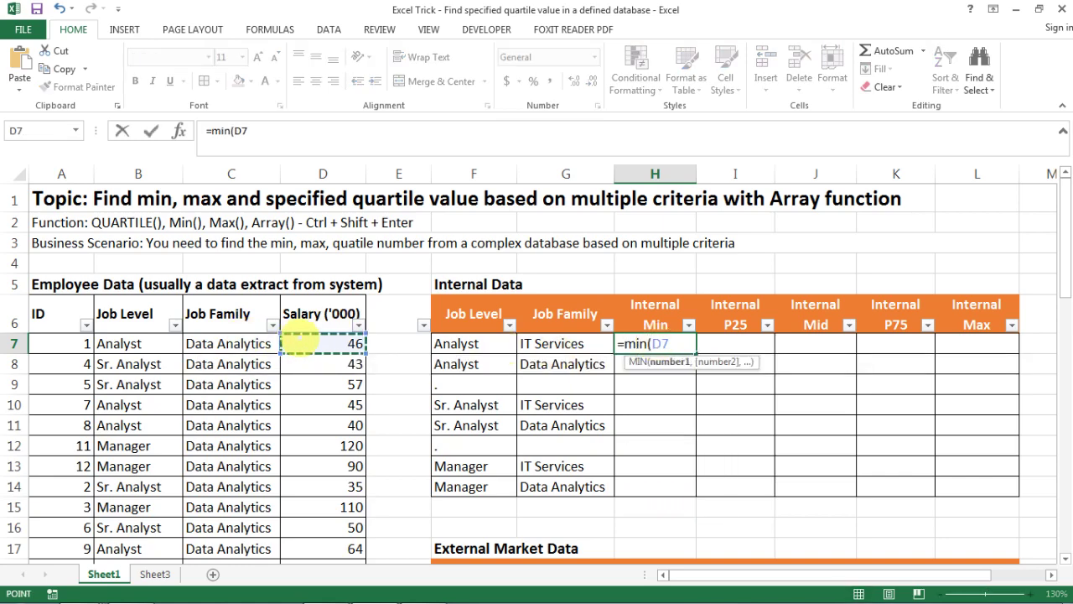
key(ctrl+shift+Down)
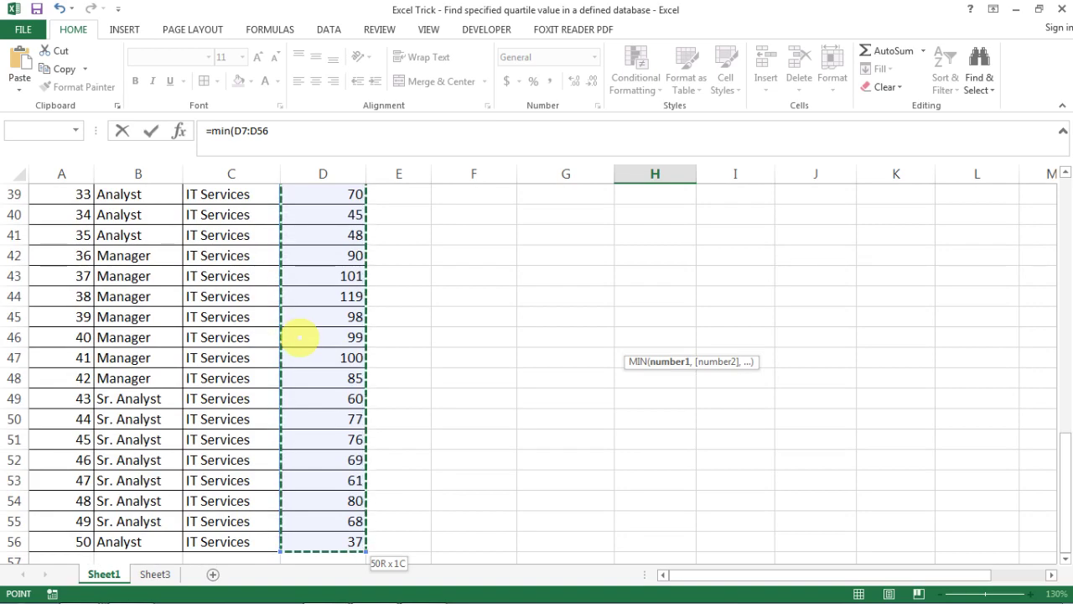
key(Return)
key(Up)
key(Up)
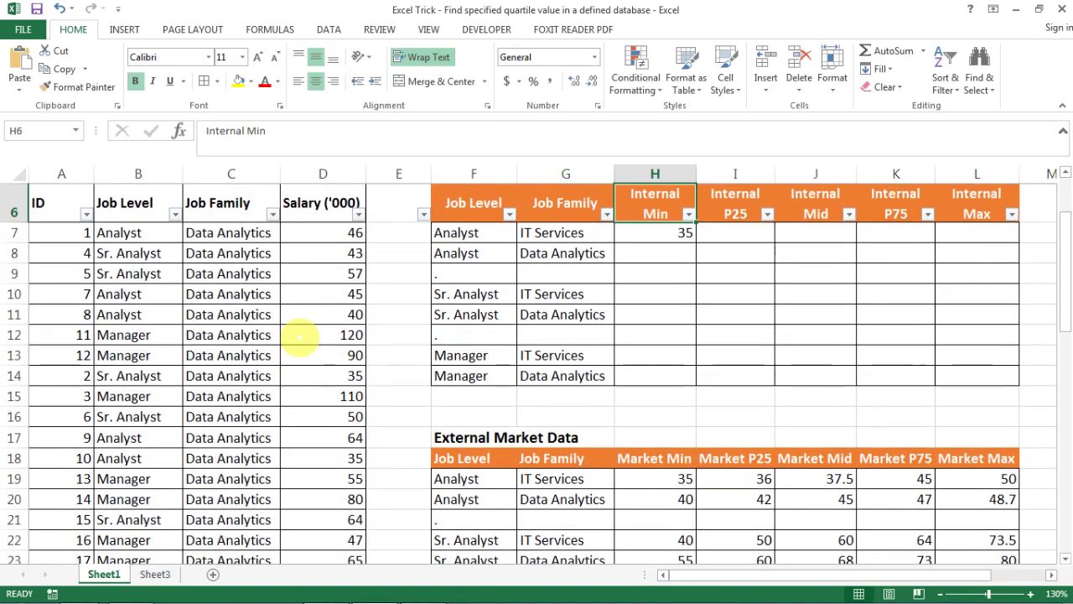
key(Down)
click(348, 236)
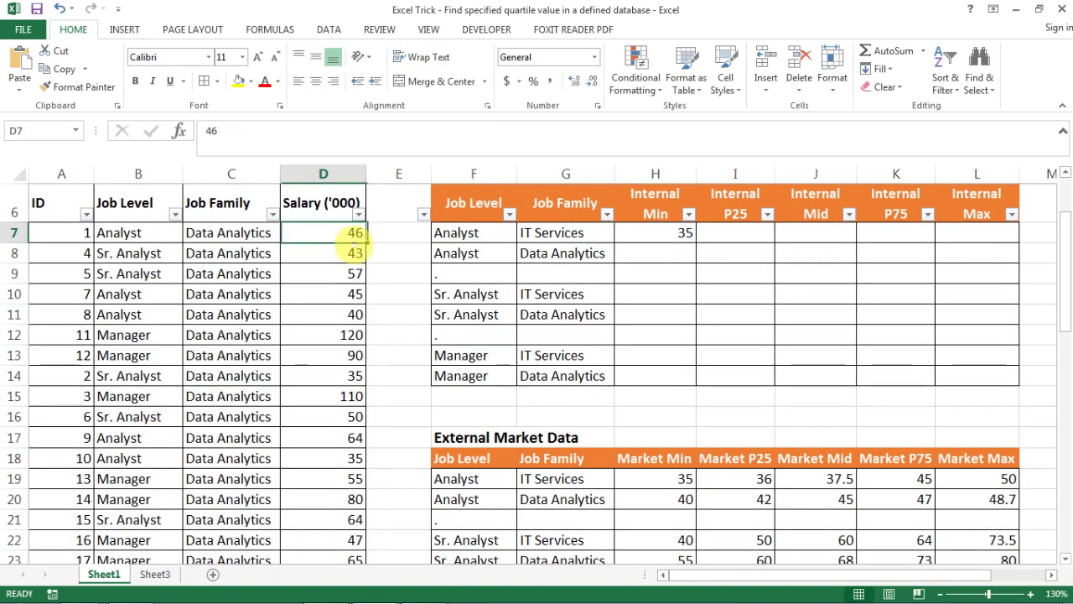
- Compare the Internal Min formula in H7 with its Analyst and IT Services criteria in F7 and G7
scroll(375, 274, up, 2)
click(629, 344)
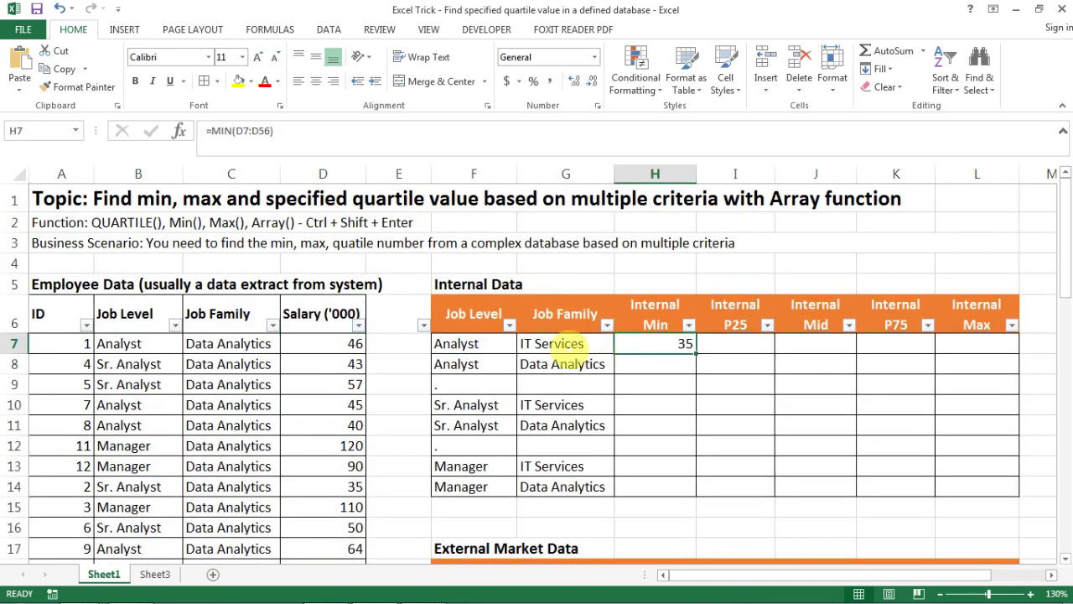
click(564, 345)
click(649, 343)
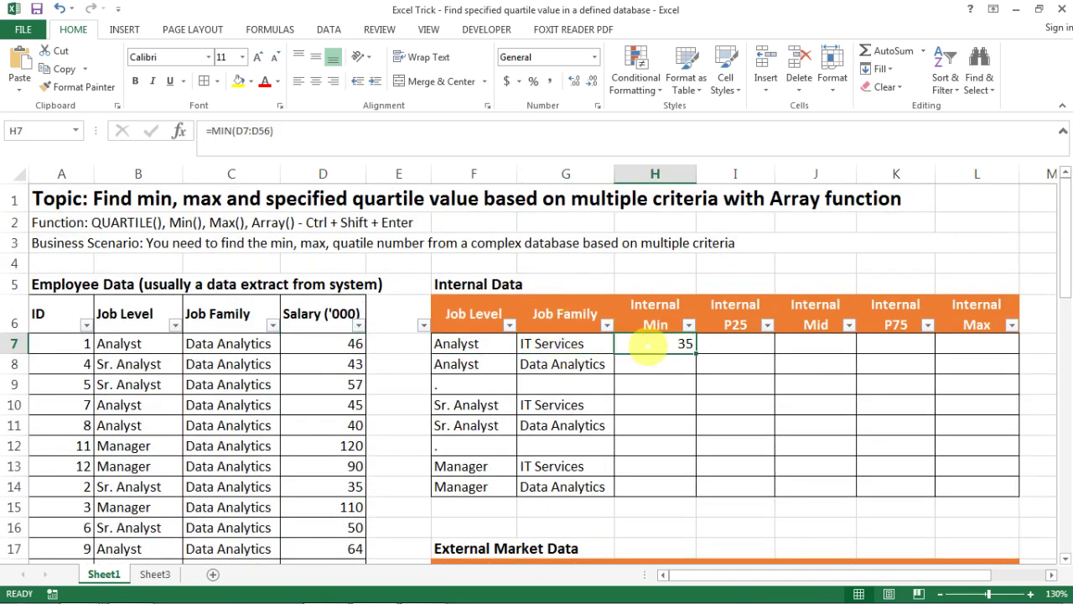
click(537, 344)
click(480, 344)
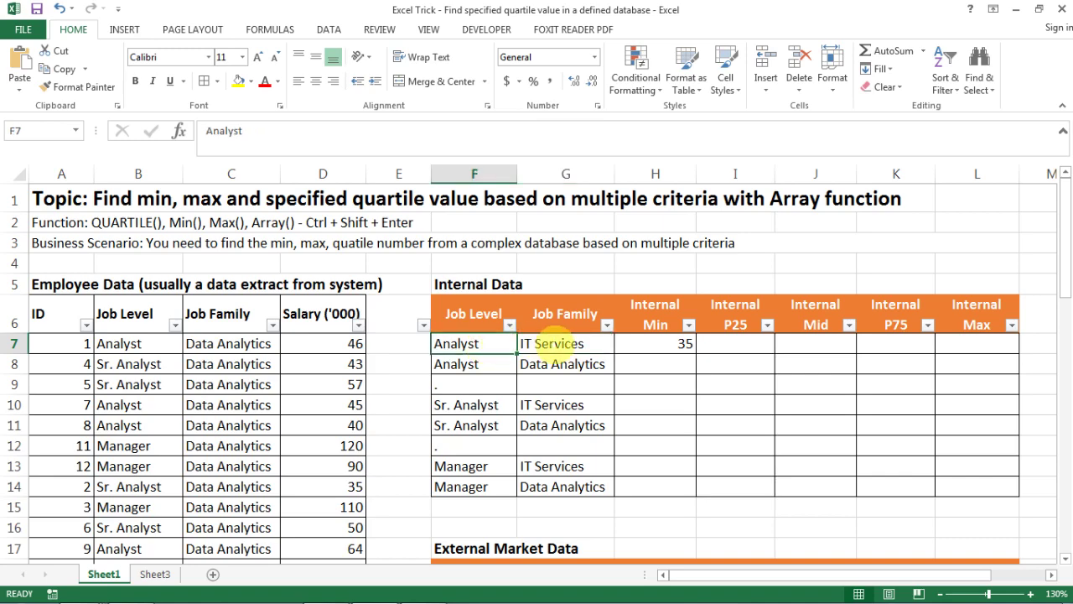
click(543, 345)
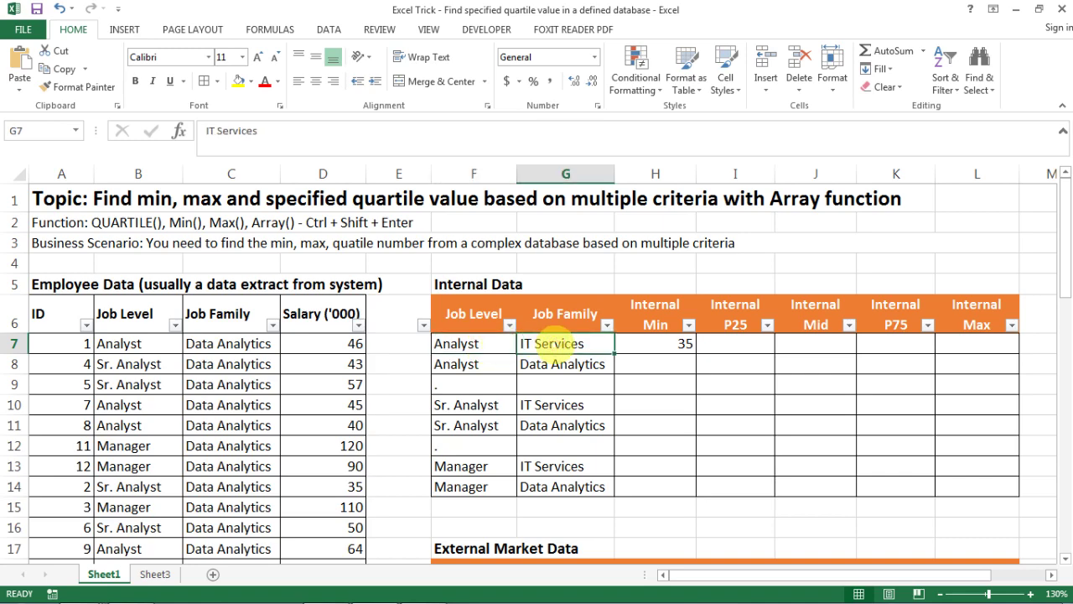
key(Right)
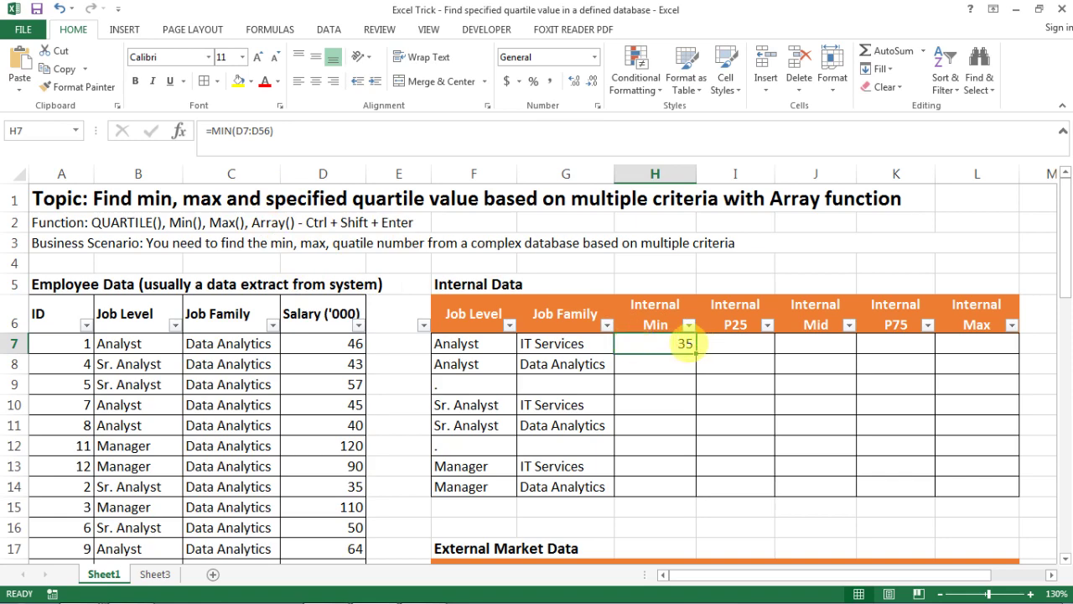
- Examine the Job Level, Job Family and Salary ('000) columns of the Employee Data table
click(134, 313)
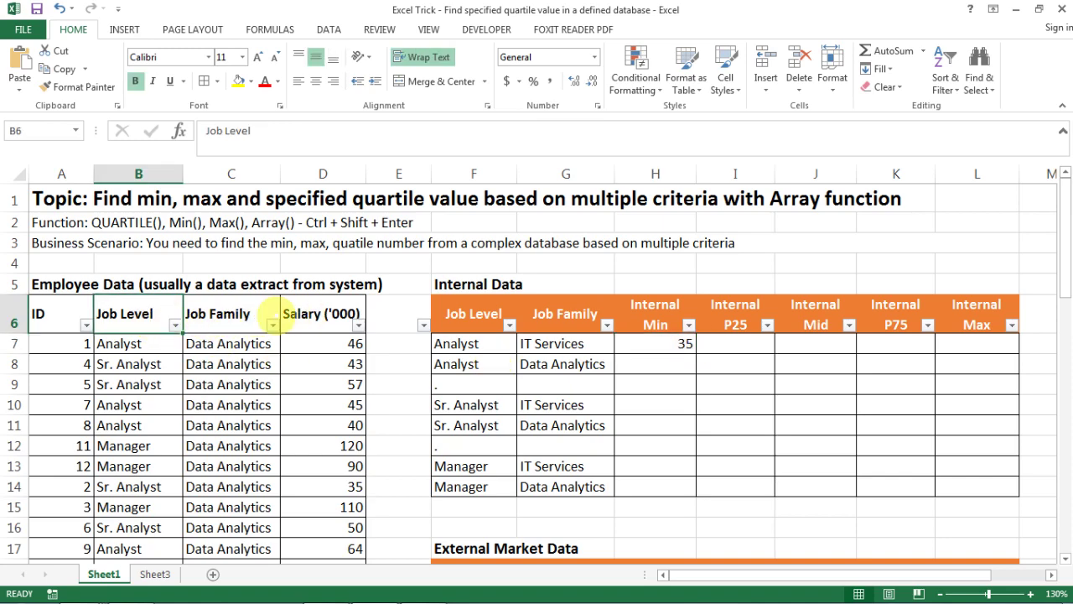
drag(262, 313, 313, 313)
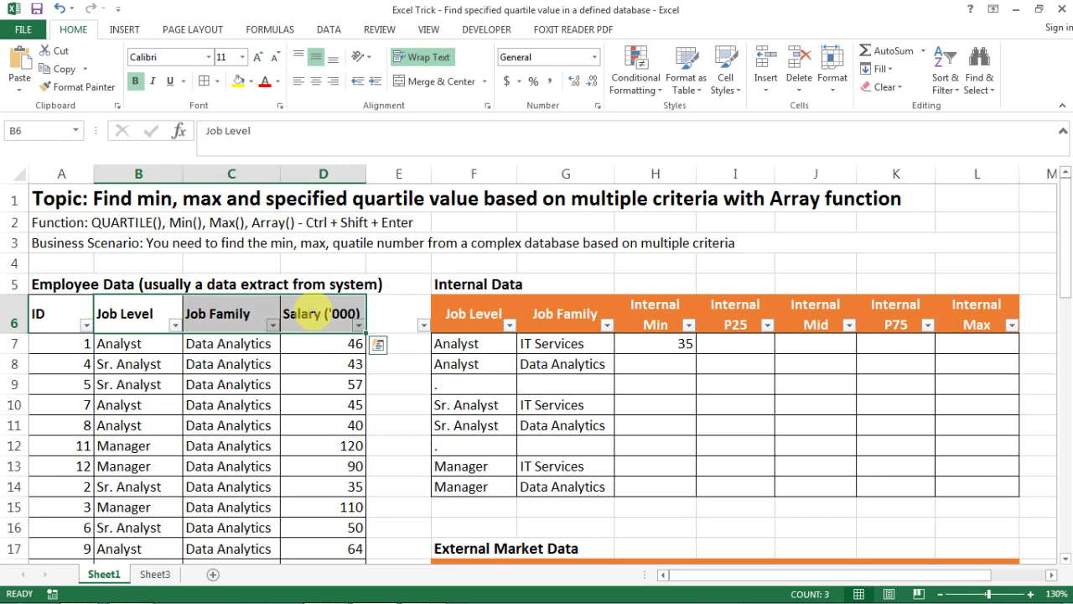
key(shift+Left)
key(shift+Left)
key(Down)
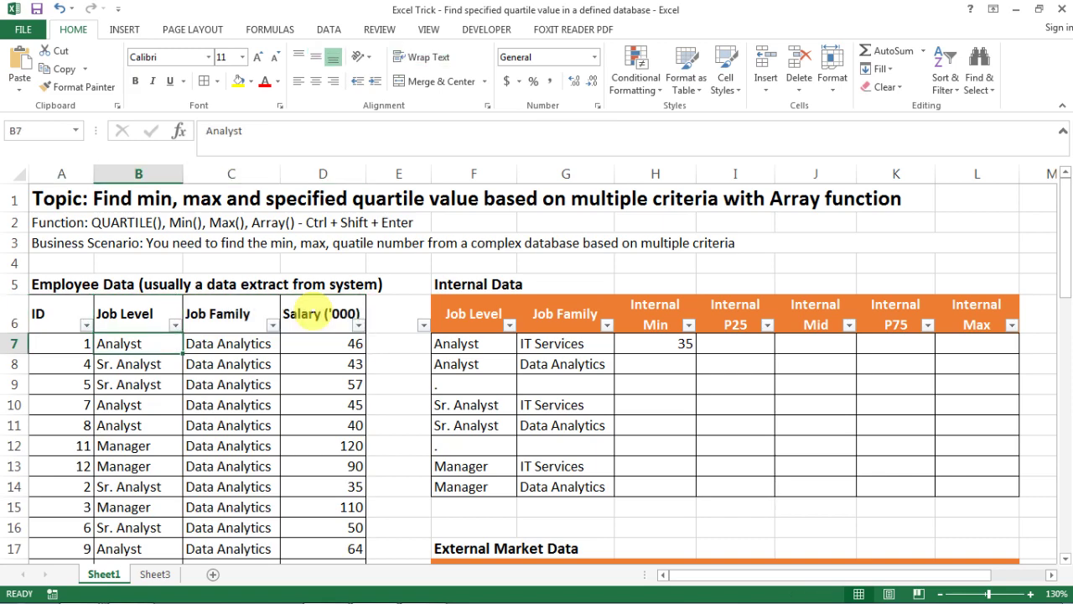
key(Up)
key(Down)
key(Up)
key(Down)
key(ctrl+shift+Down)
key(Up)
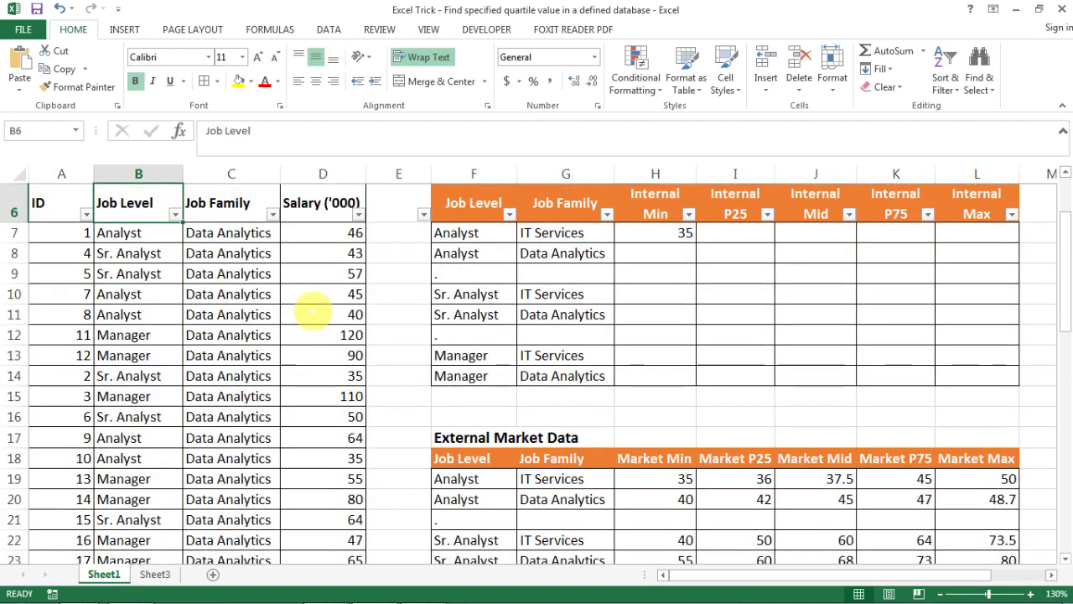
key(Right)
key(Up)
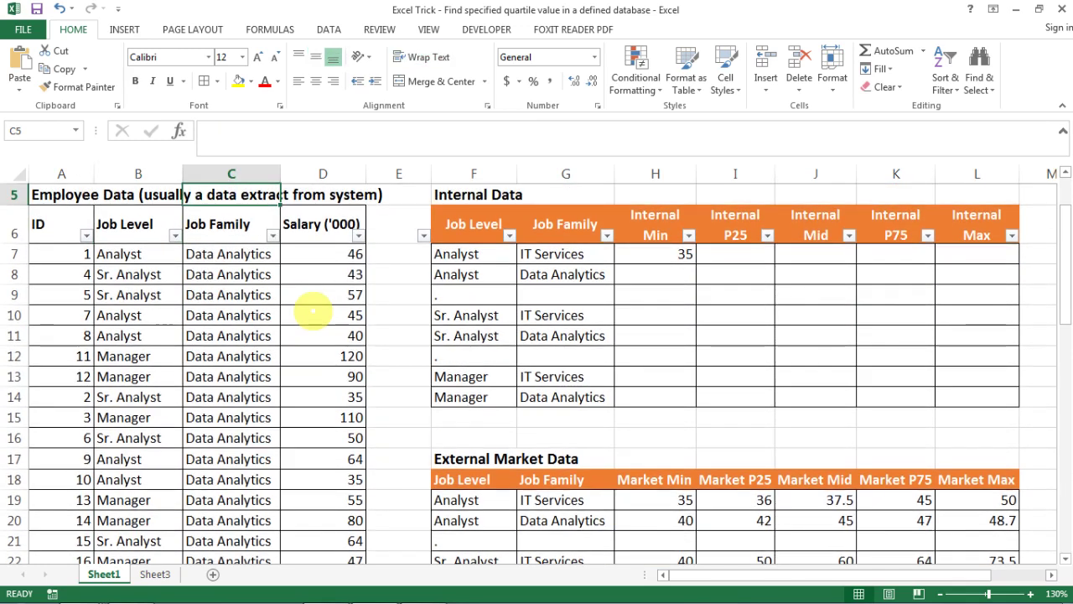
key(Down)
key(Right)
key(Left)
key(Left)
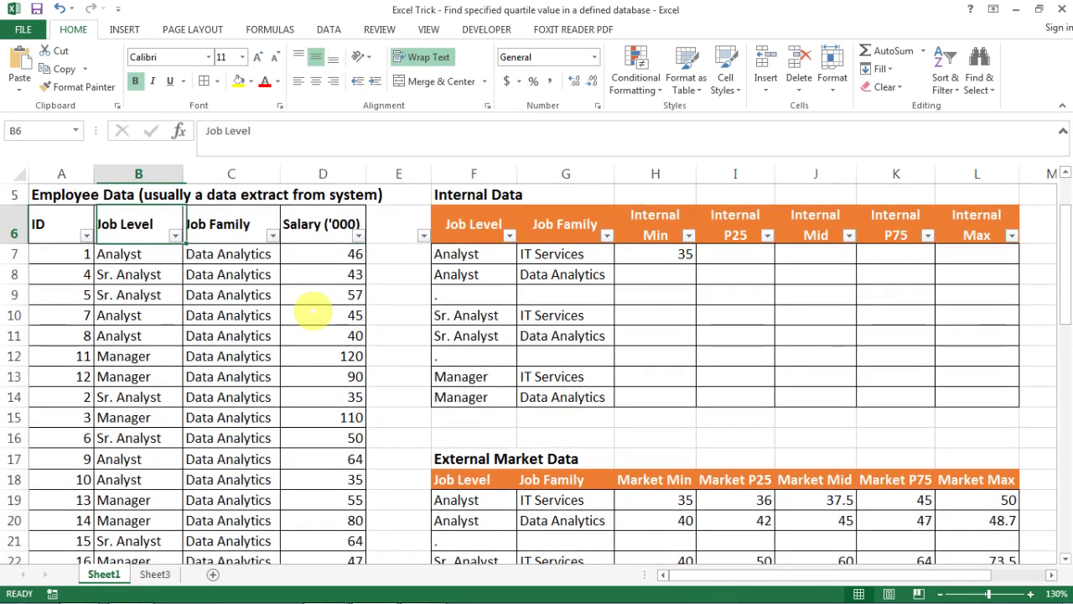
key(Left)
- Create named ranges from B6:D56 of the Employee Data, using only the top row for the names
key(Right)
key(shift+Right)
key(shift+Right)
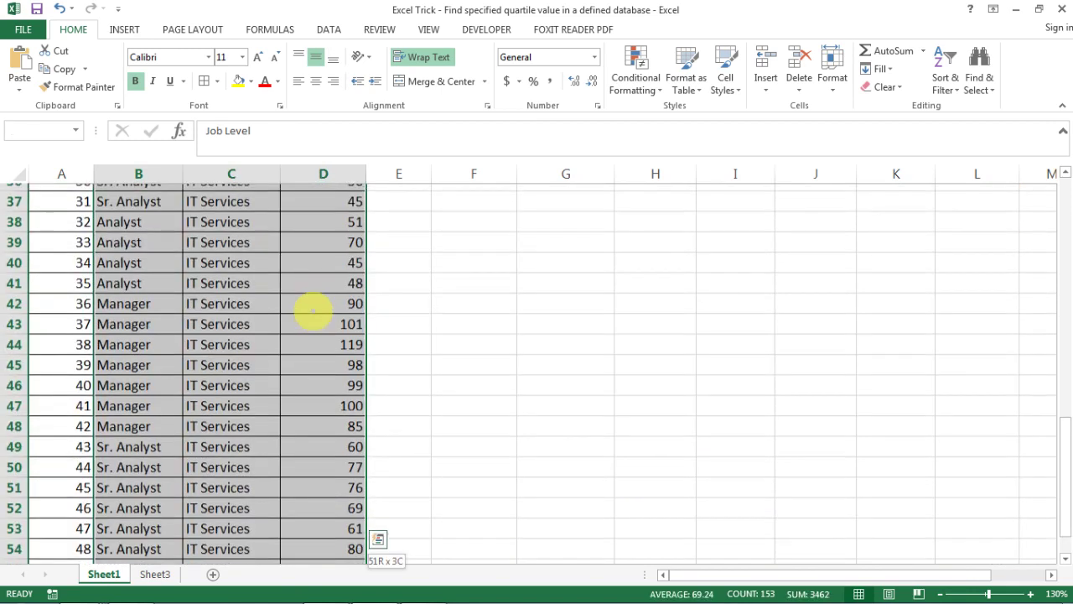
scroll(312, 310, down, 1)
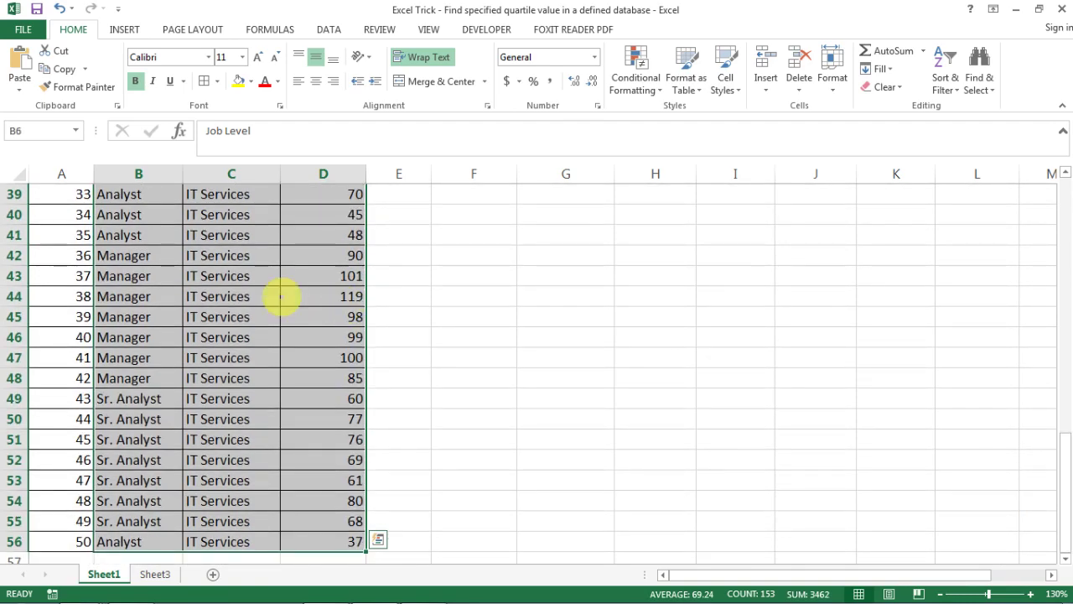
scroll(281, 296, up, 13)
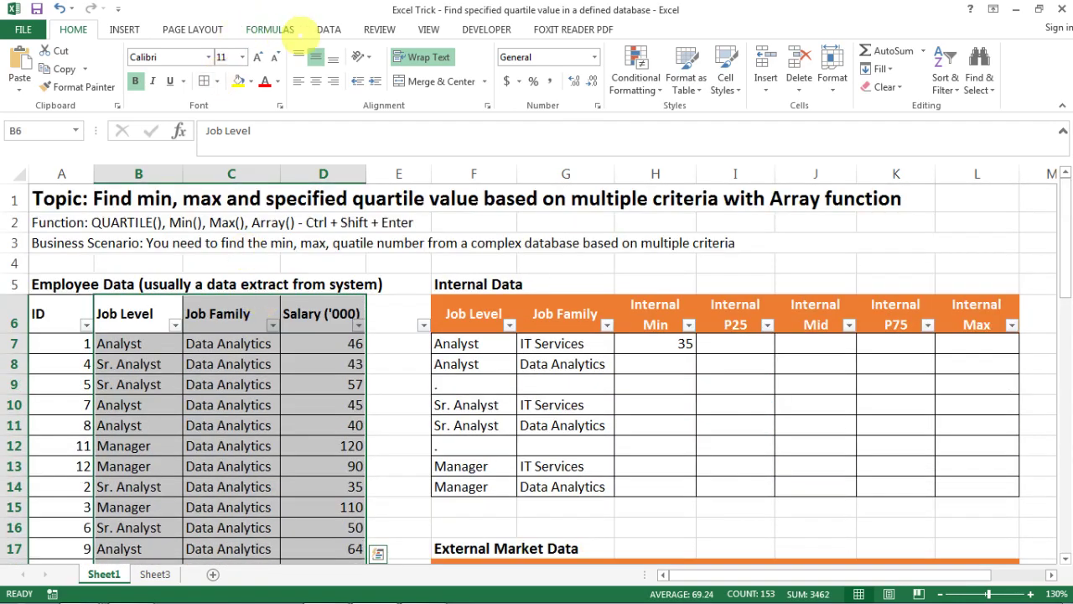
click(328, 29)
click(270, 28)
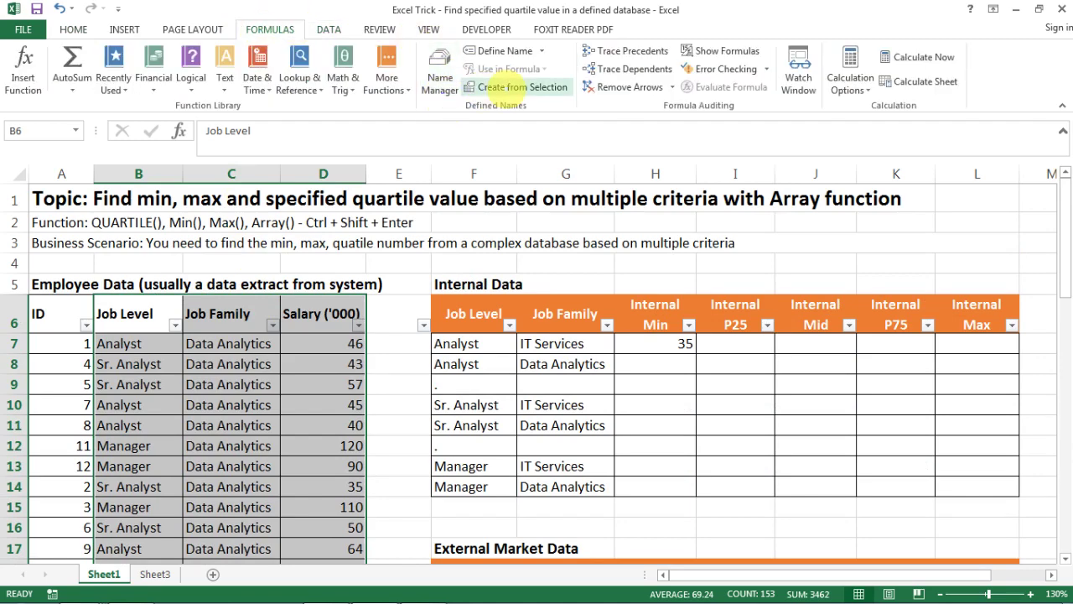
click(502, 87)
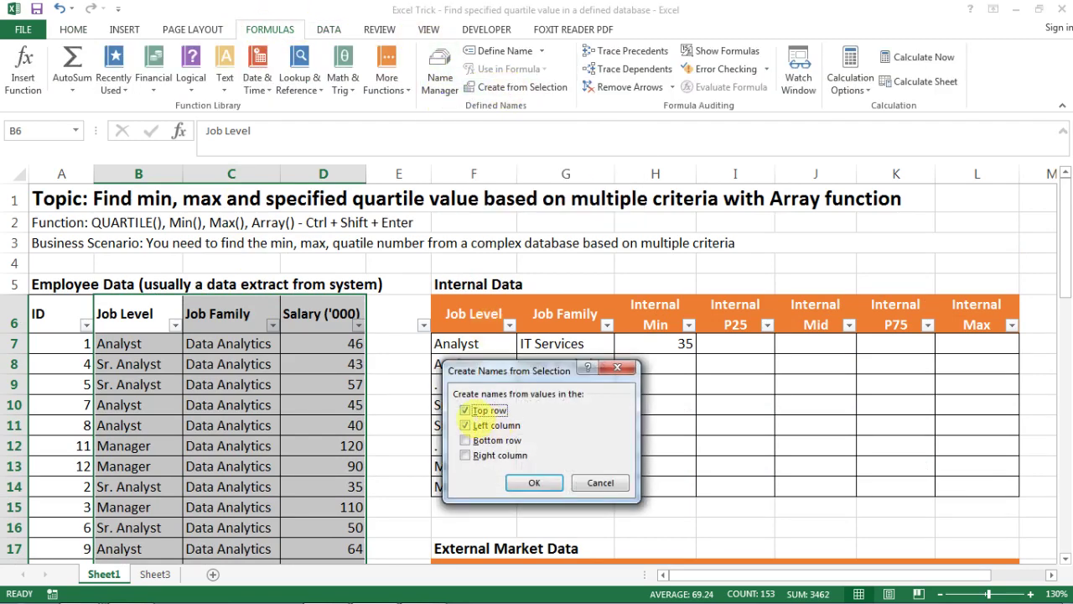
click(467, 425)
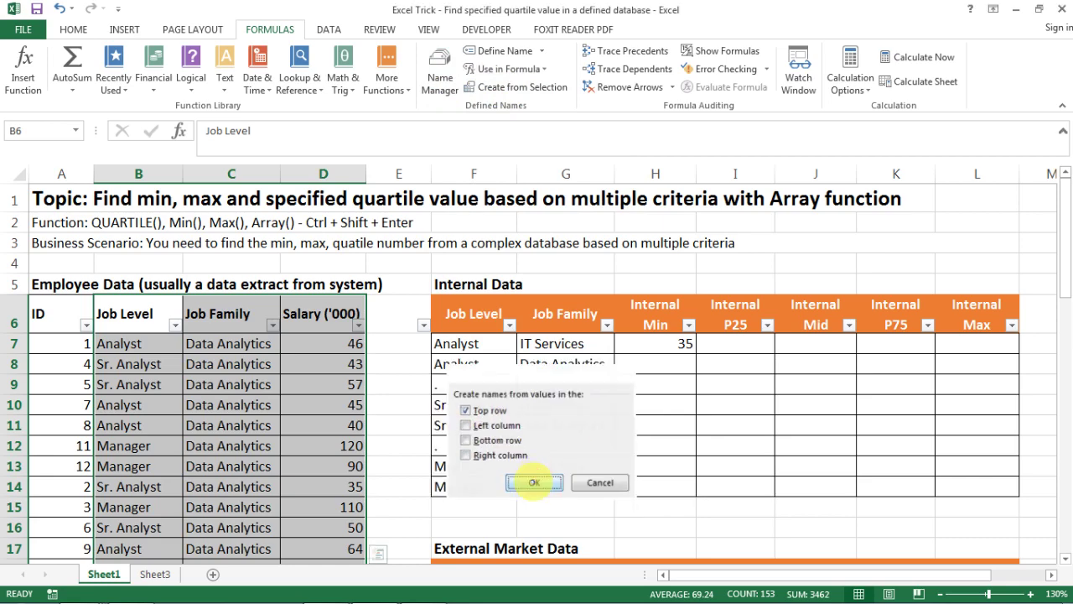
click(533, 482)
- Go to each of the job level, job family and salary named ranges to check the cells they cover
click(267, 407)
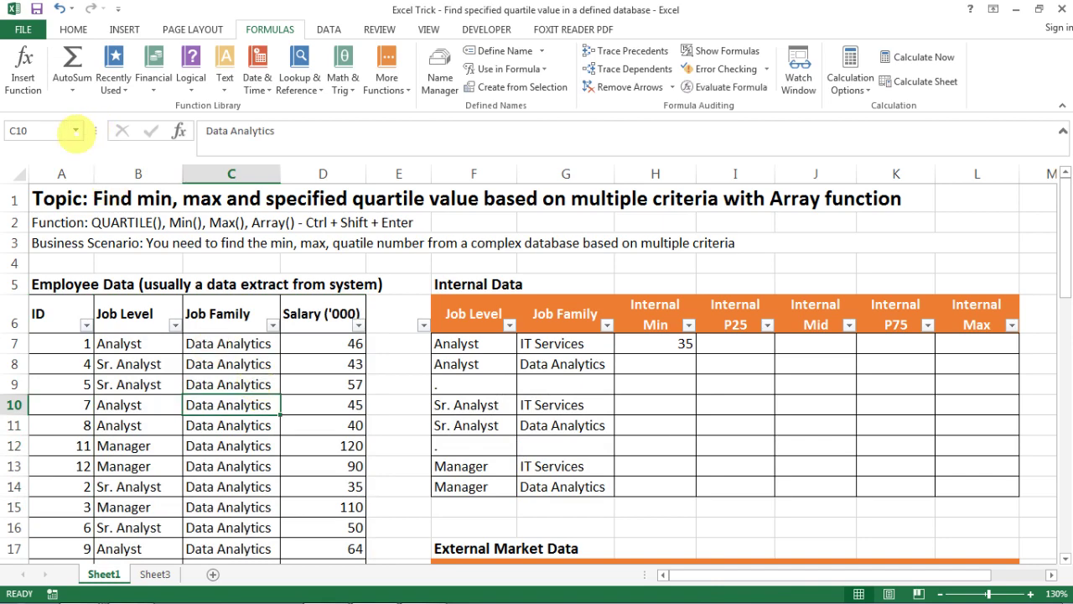
click(75, 131)
click(38, 150)
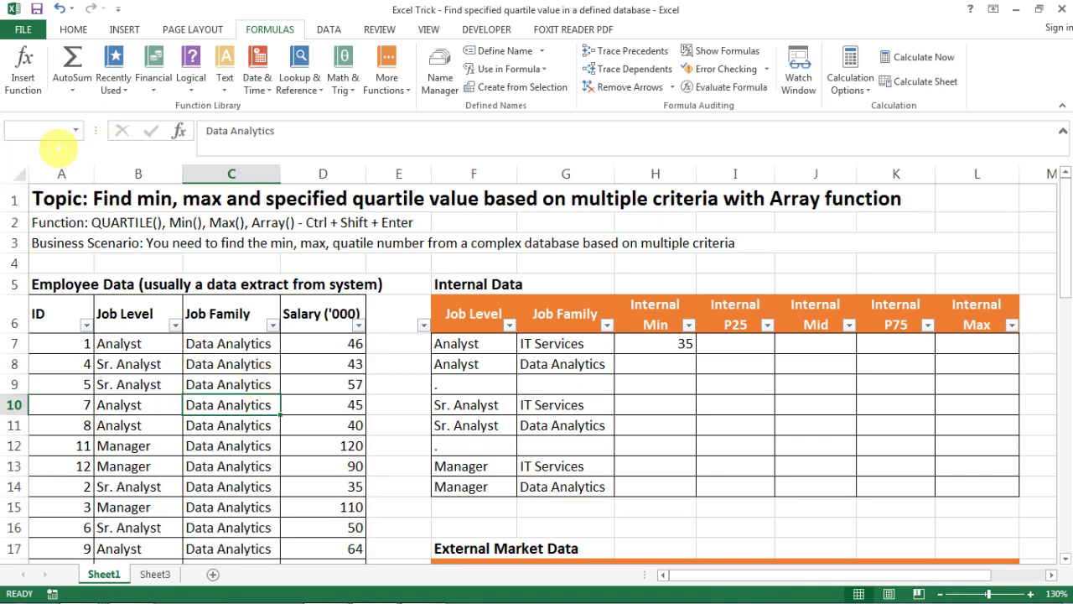
click(75, 130)
click(33, 167)
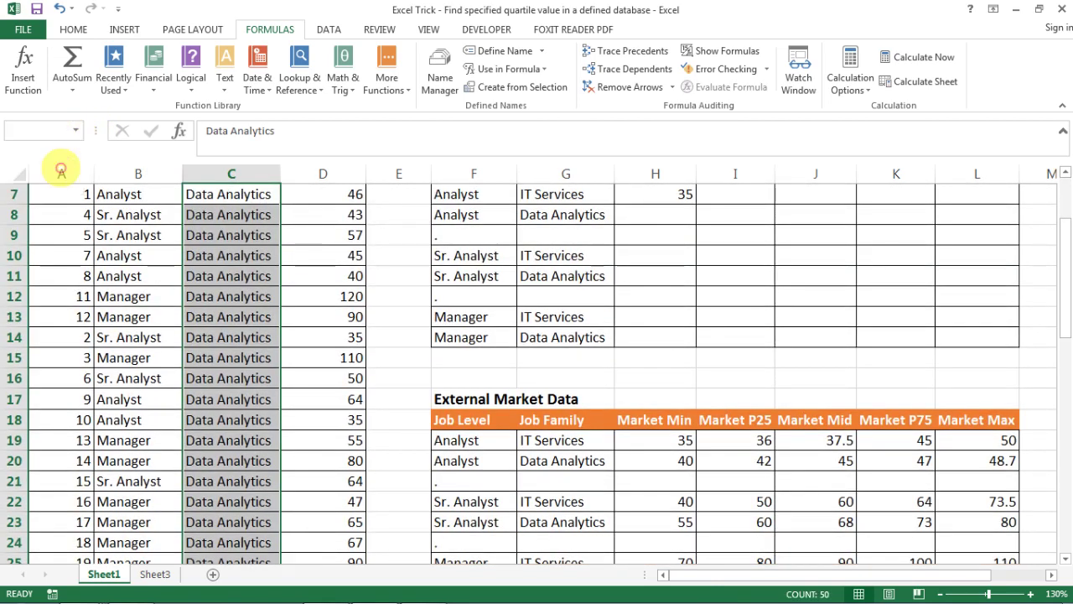
scroll(89, 192, up, 2)
click(75, 131)
click(37, 184)
scroll(346, 355, up, 2)
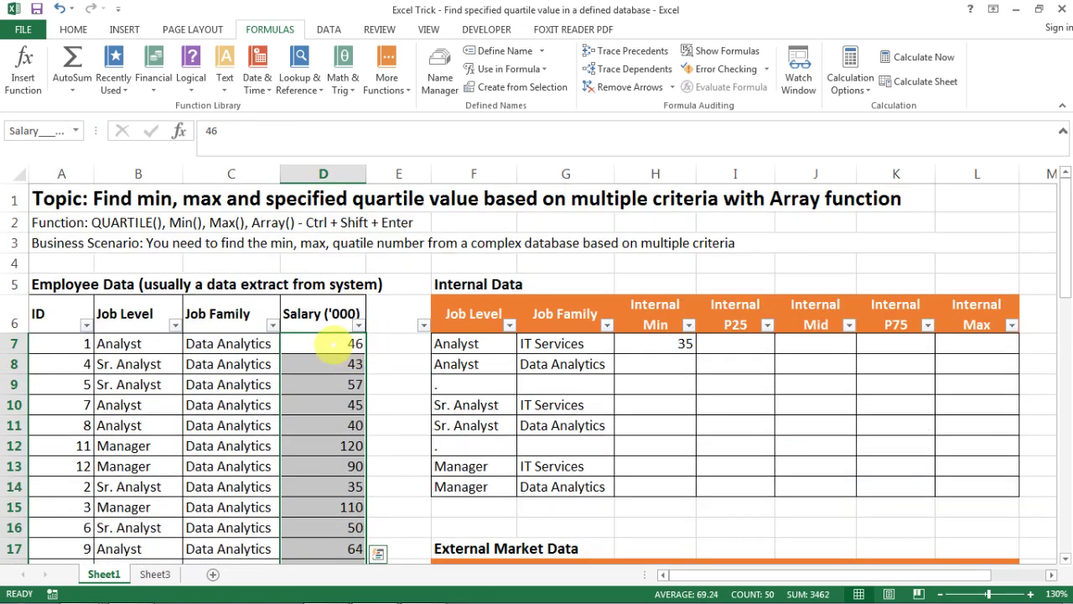
click(340, 344)
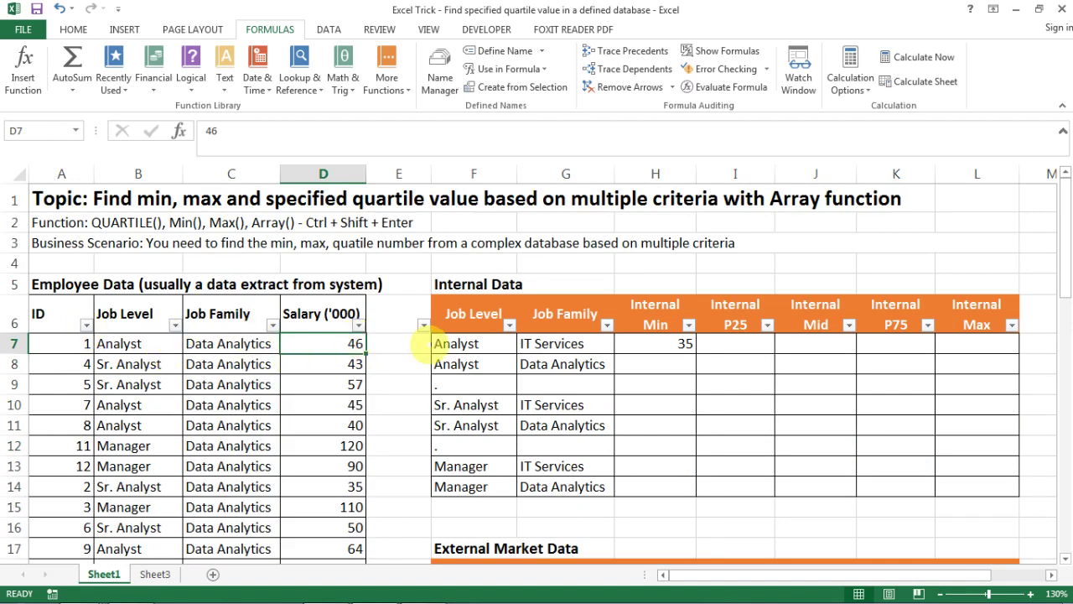
- Filter the Employee Data by Job Level to show only Analyst rows
click(685, 347)
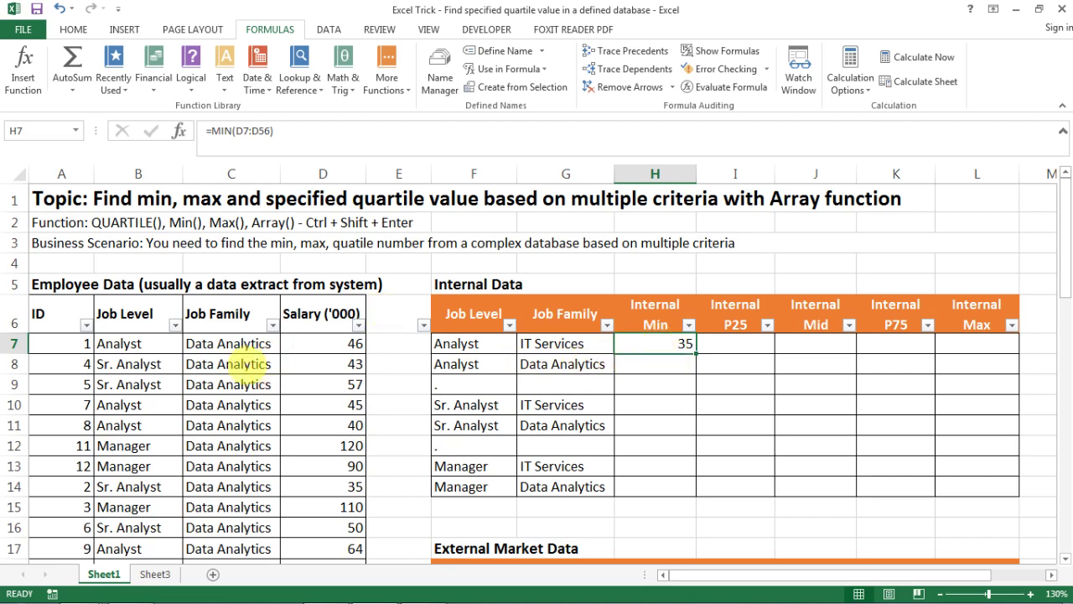
click(174, 325)
click(59, 151)
click(67, 163)
click(109, 297)
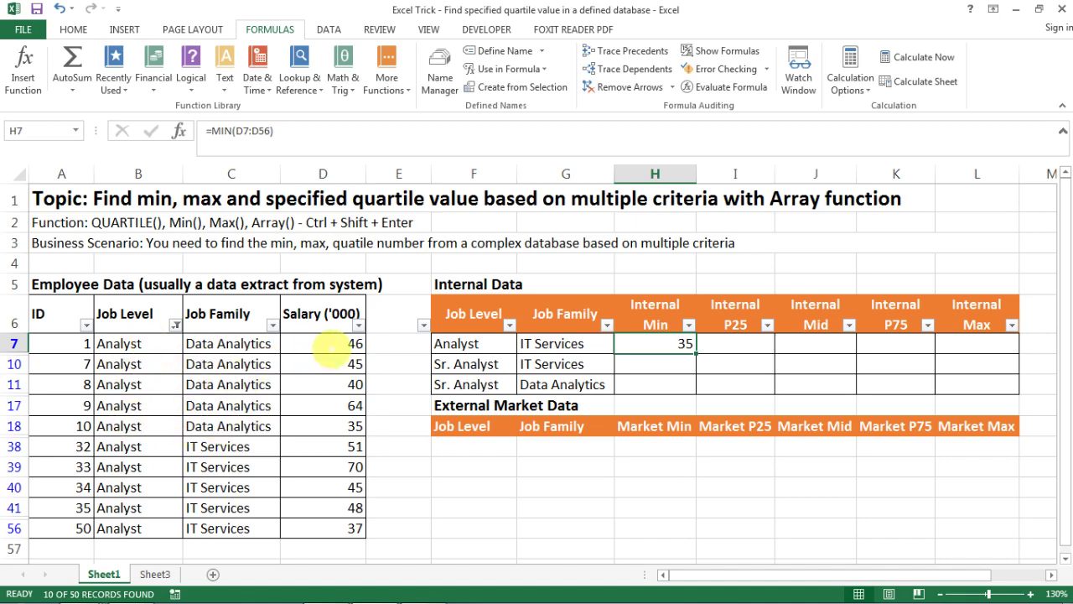
- Note the lowest Analyst salaries as reference values: 35 for Data Analytics in H5 and 37 for IT Services in H4
drag(319, 344, 347, 424)
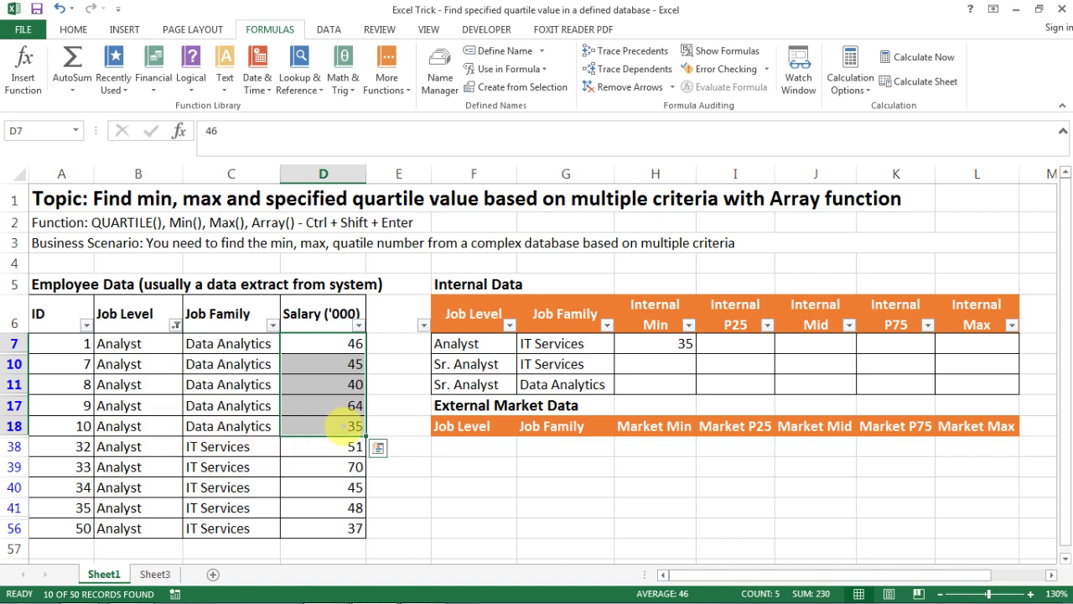
click(652, 284)
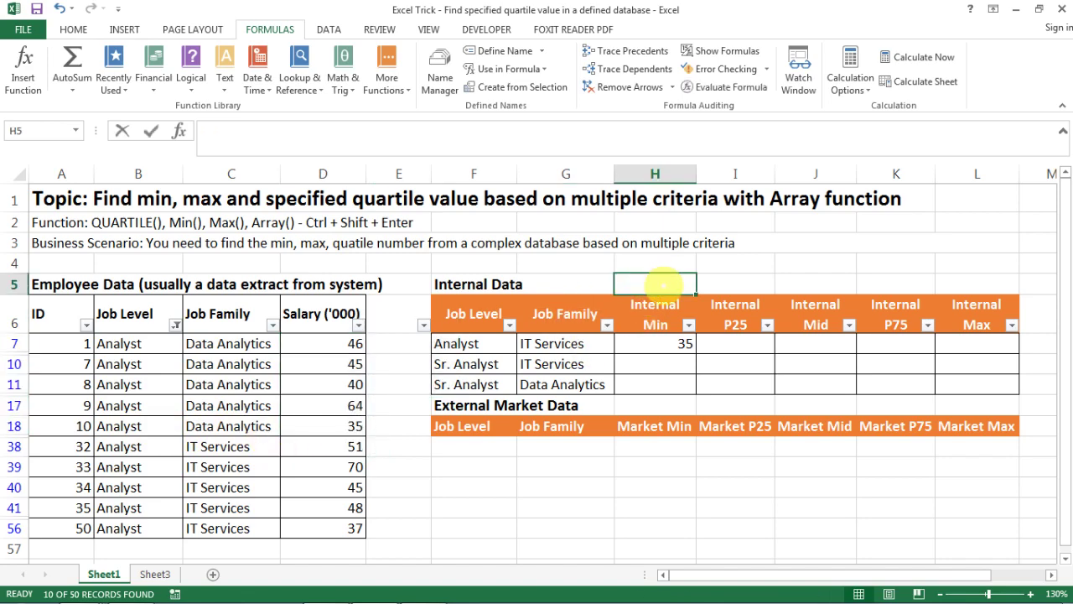
text(35)
click(578, 283)
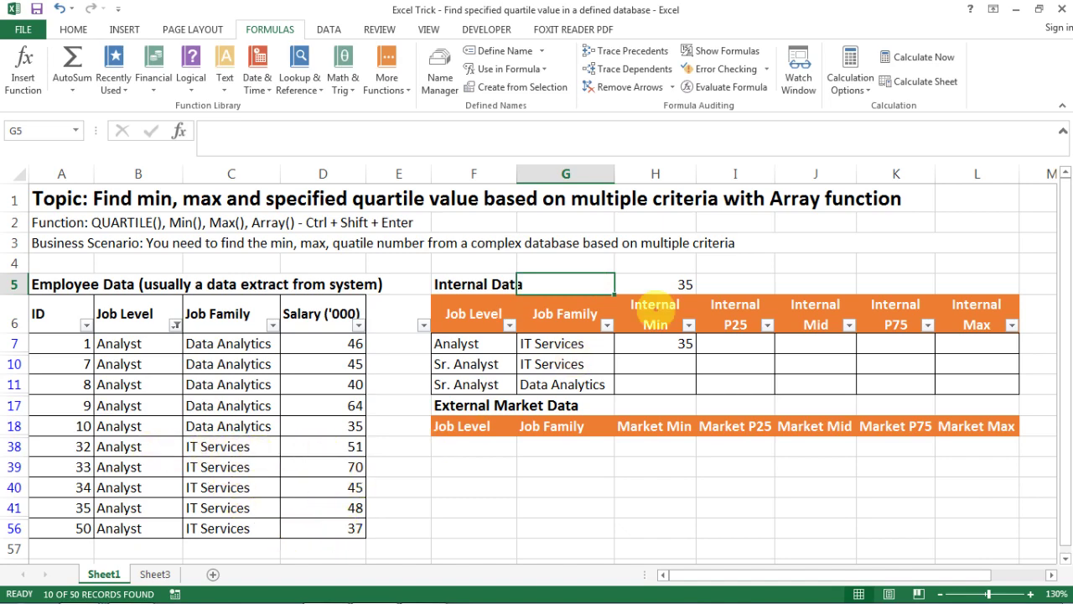
click(663, 263)
text(37)
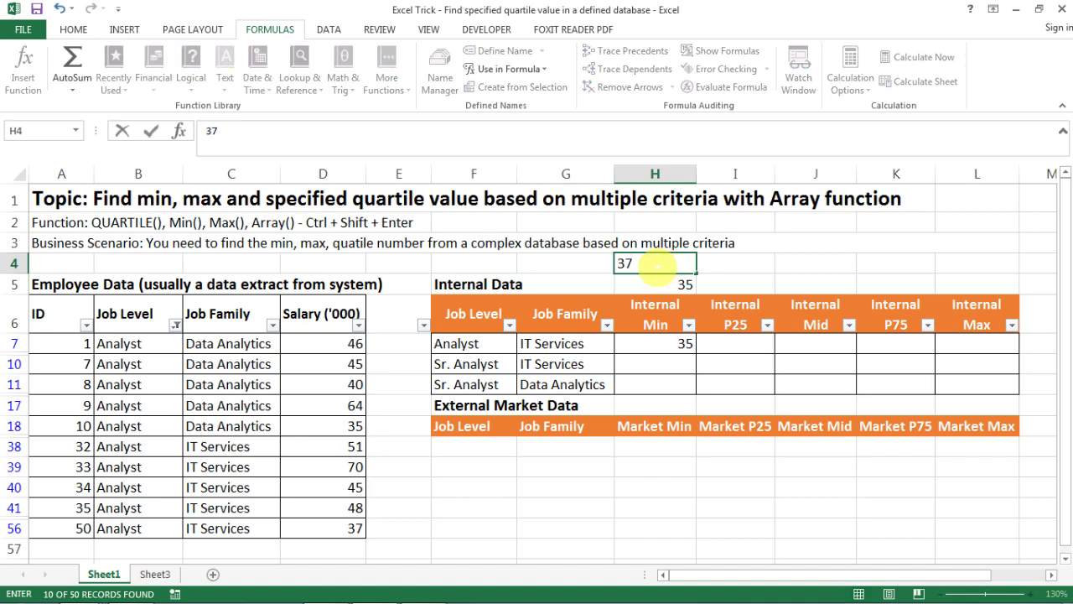
click(204, 367)
- Reset the Job Level filter to show all employees and check the reference values in H4 and H5
click(175, 325)
click(49, 151)
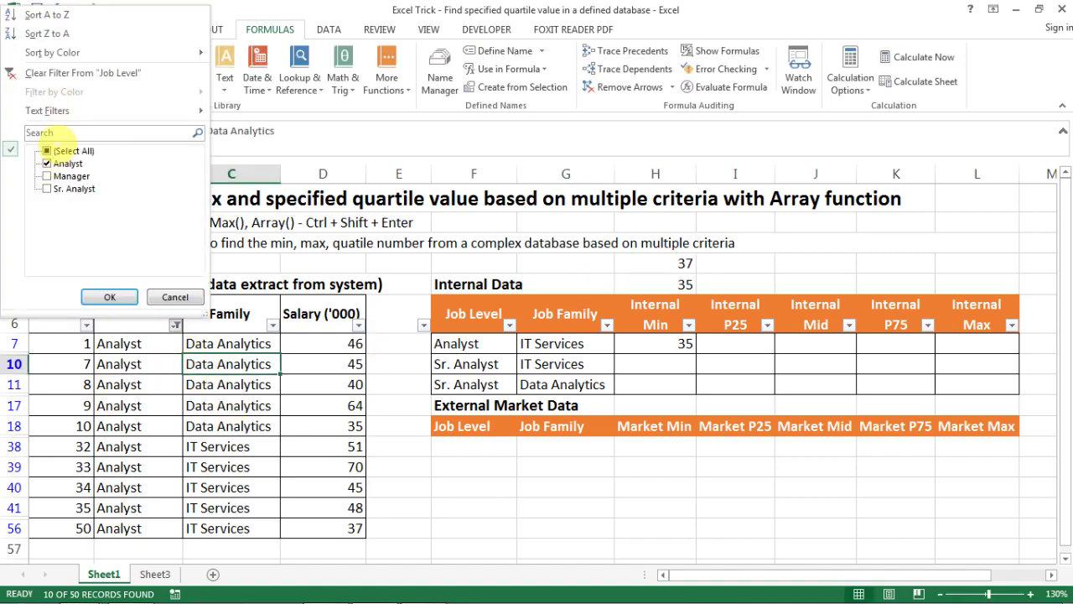
click(109, 297)
click(675, 263)
key(Down)
click(678, 265)
click(671, 286)
- Start a formula in H7 with MIN and an IF function that tests the Job_Level named range
click(675, 344)
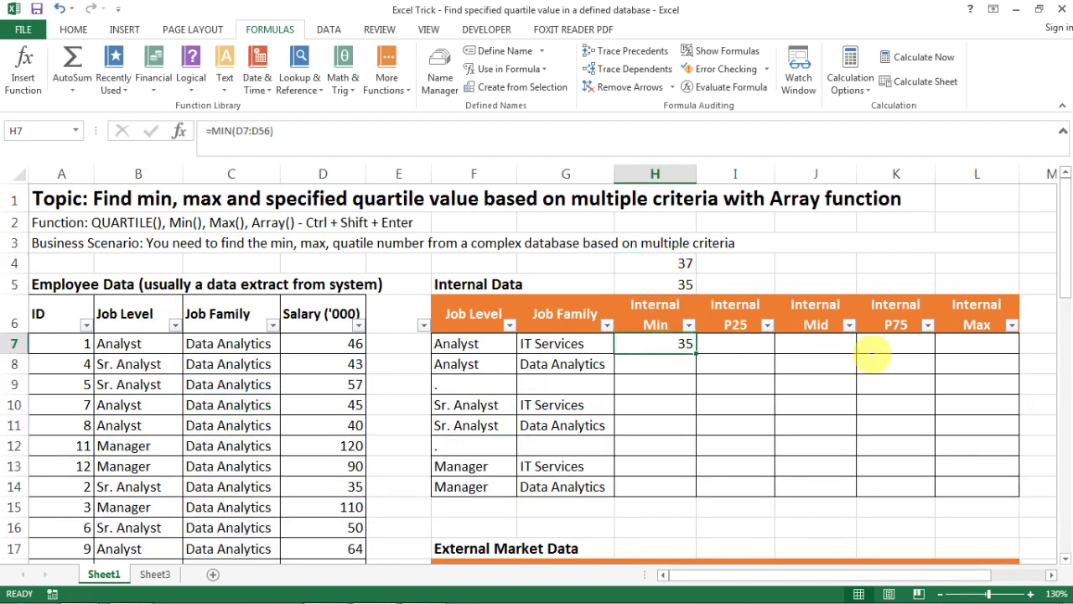
text(=)
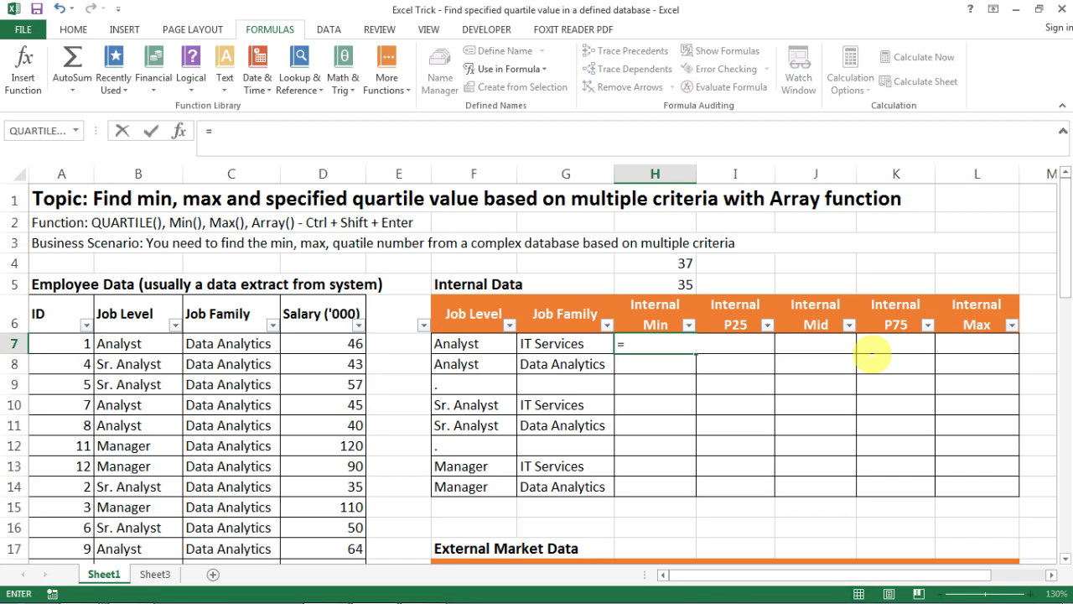
text(min)
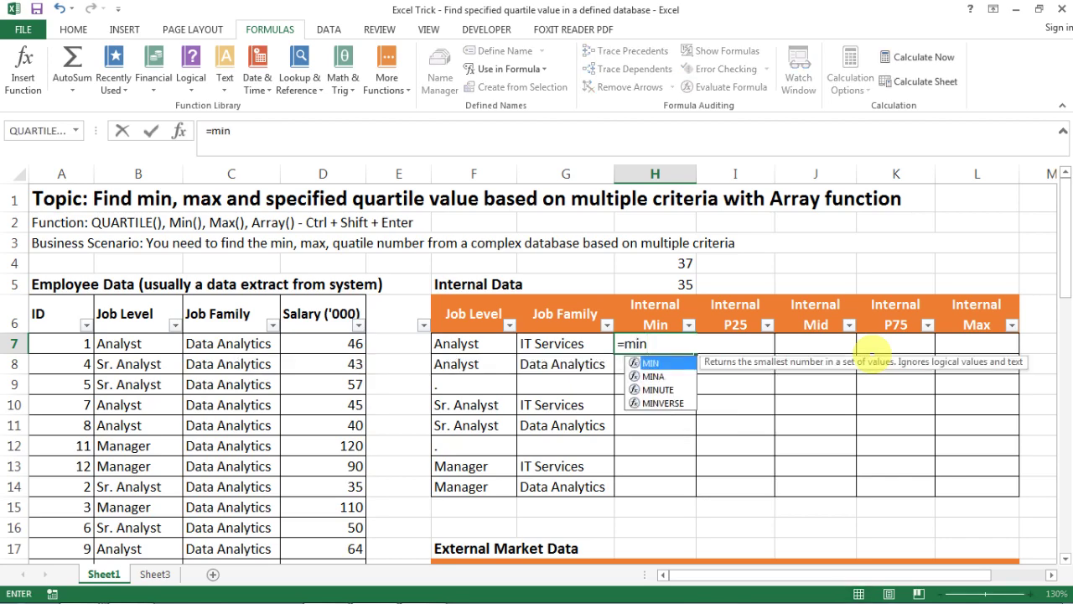
text((i)
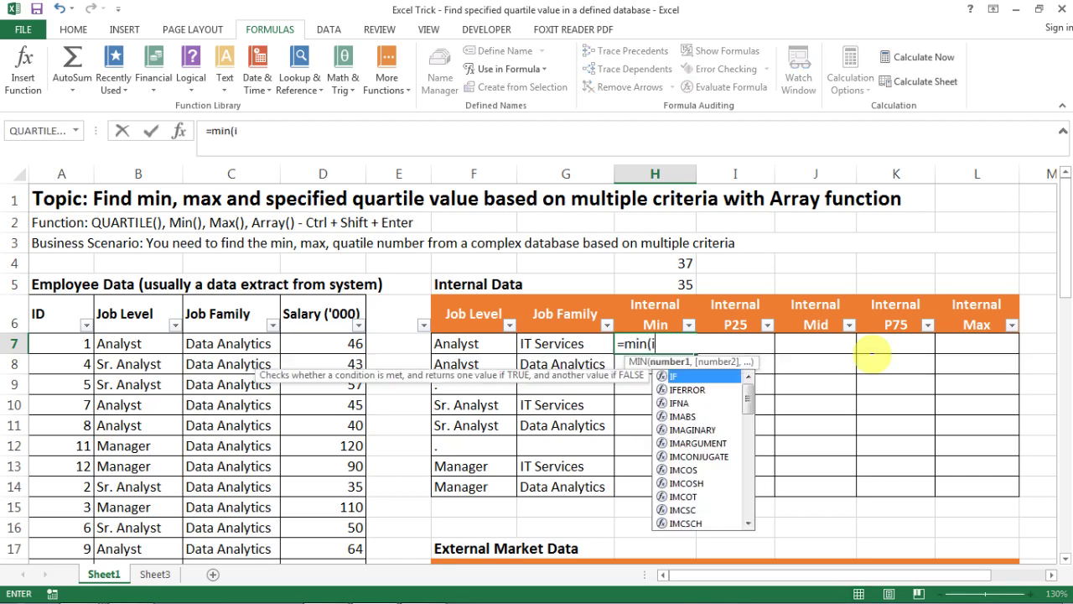
text(f()
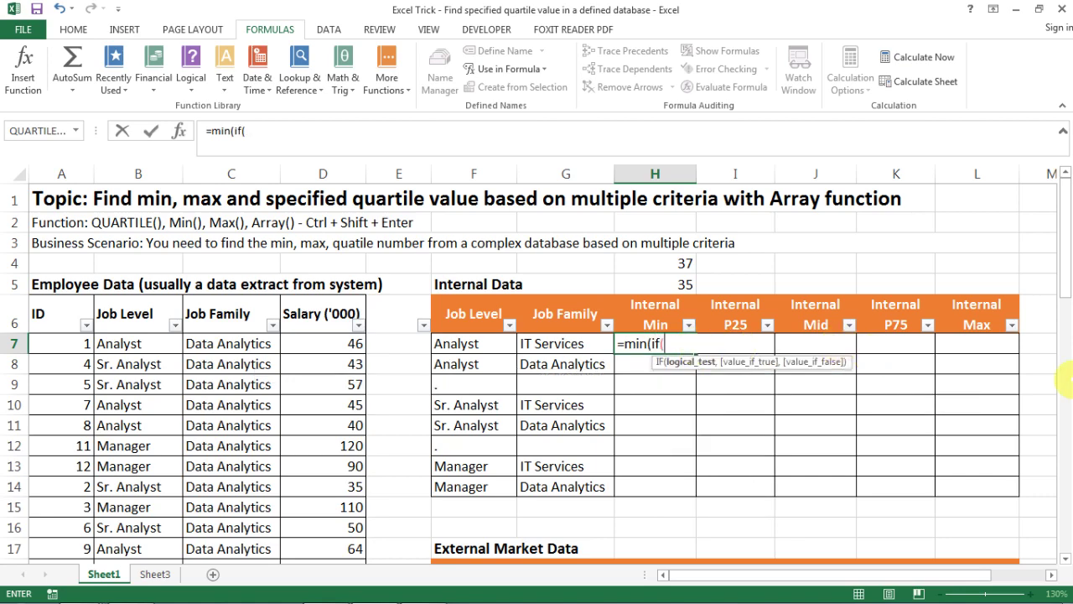
text(job)
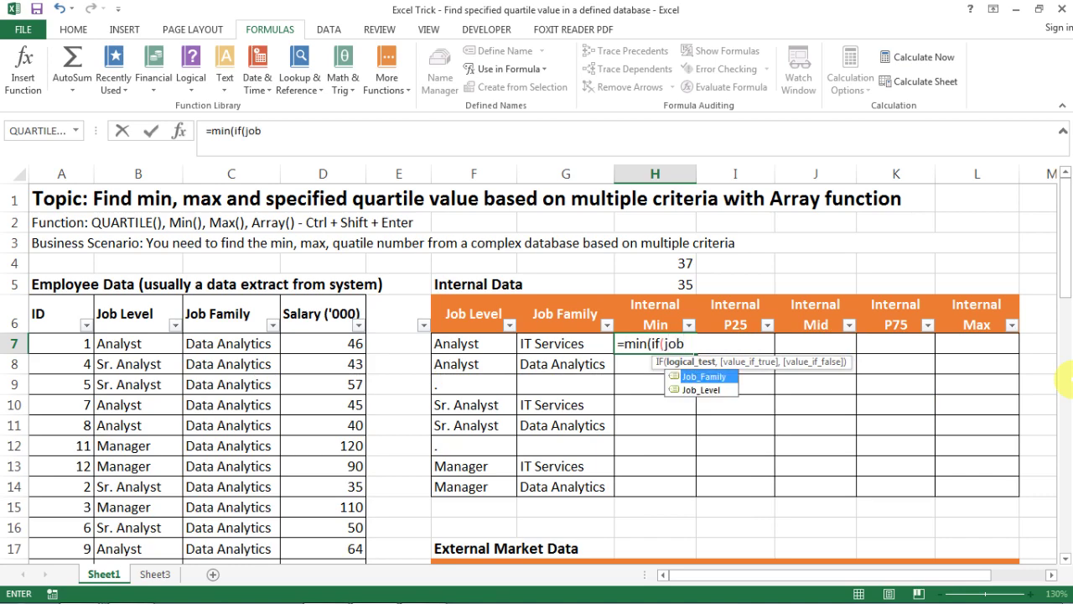
key(Down)
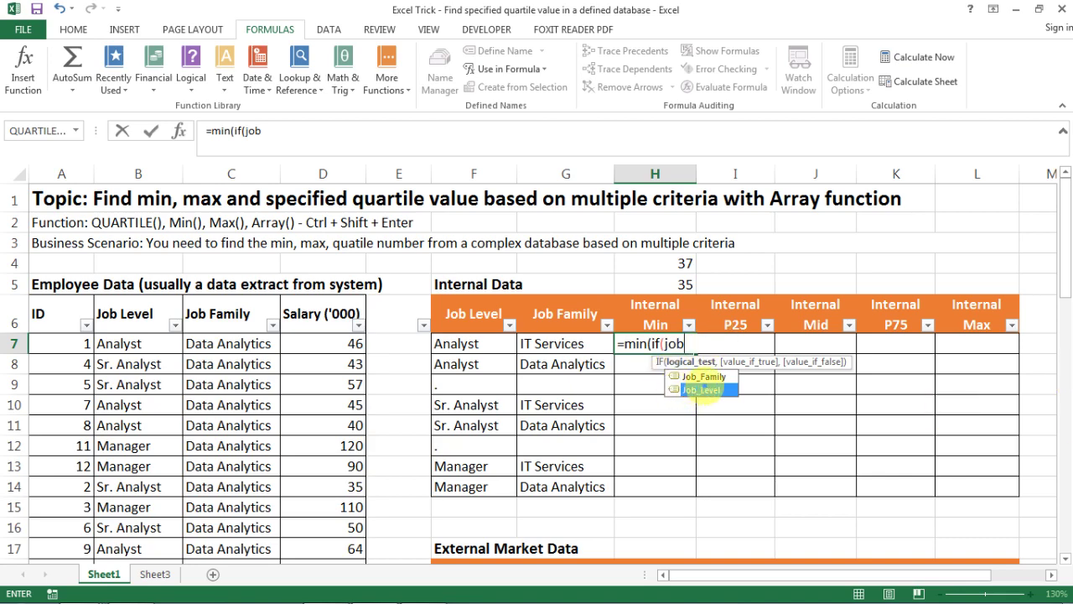
double_click(703, 390)
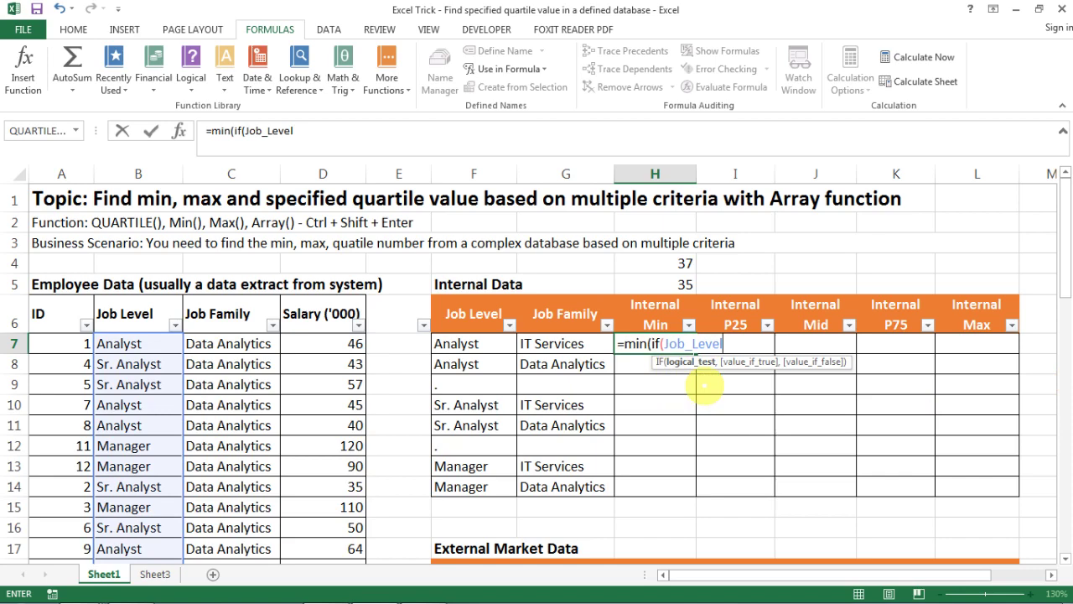
- Complete the first IF condition as Job_Level=$F7, locking only the column of the cell reference
text(,)
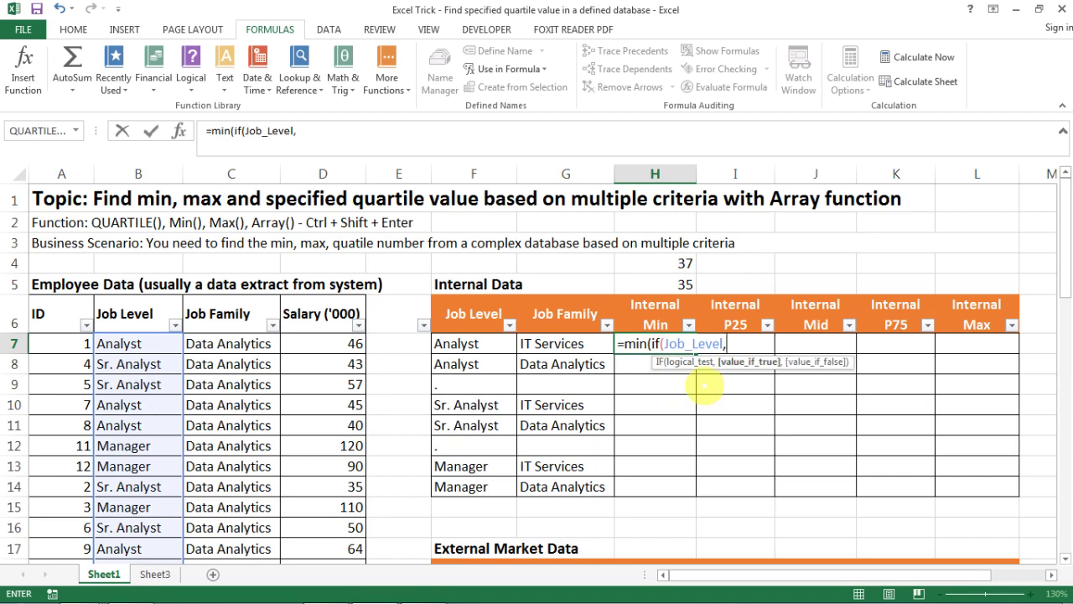
key(BackSpace)
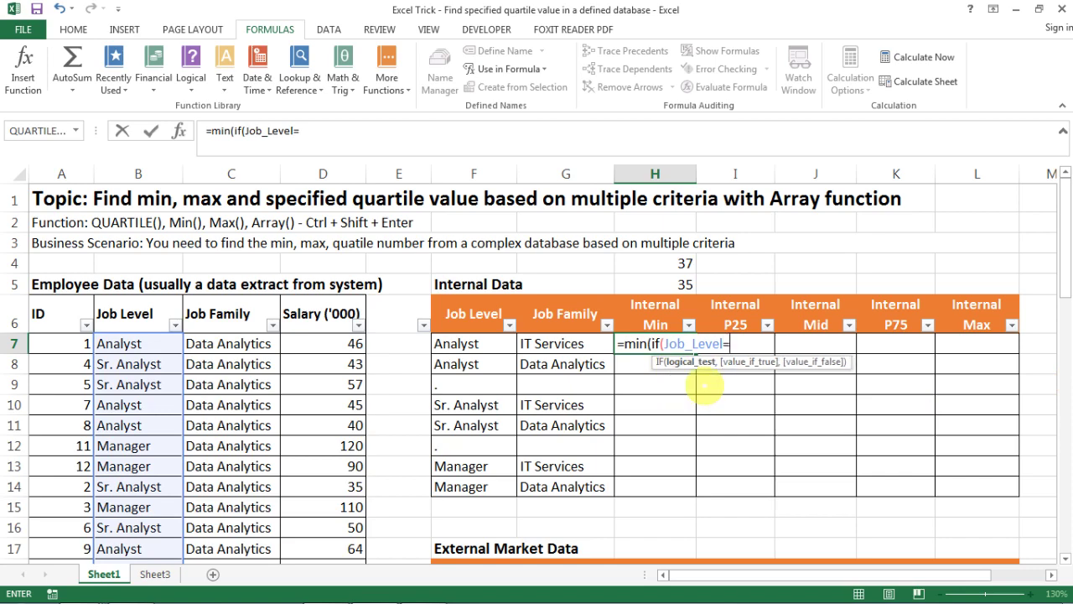
text(=)
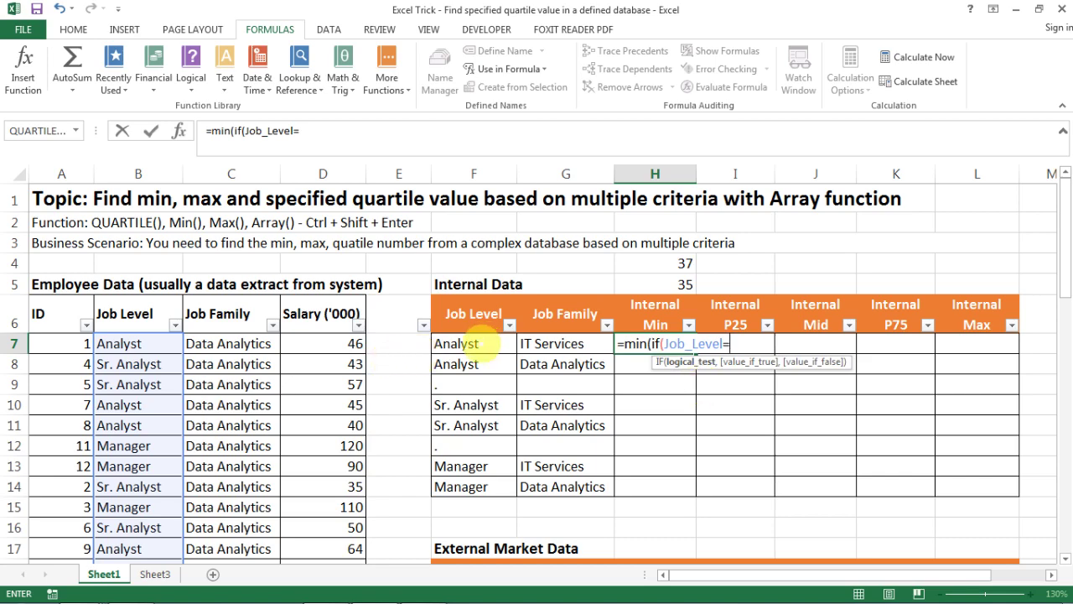
click(489, 343)
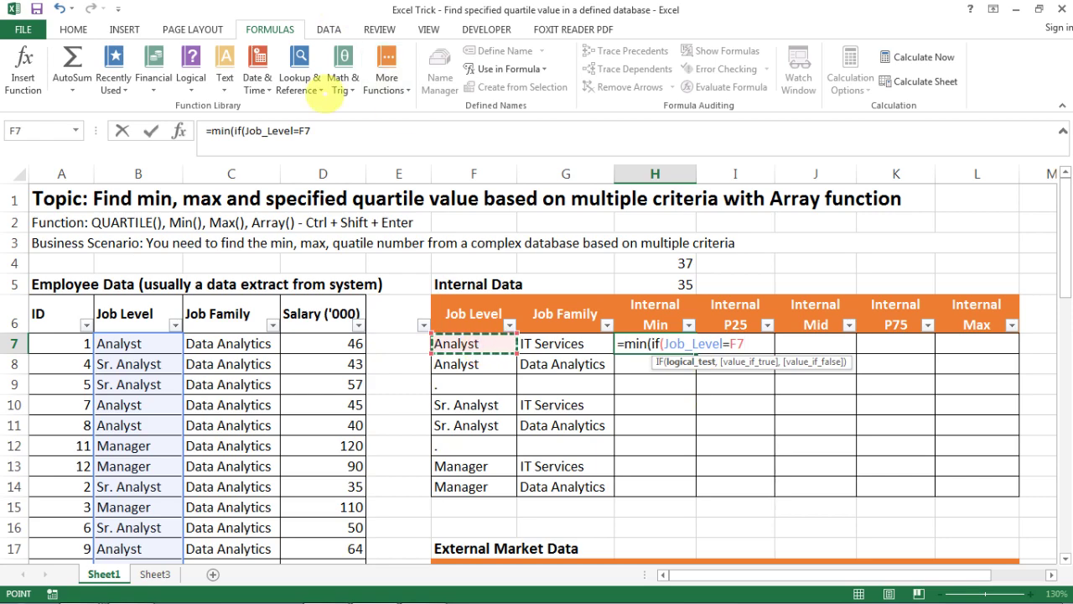
click(300, 130)
text($)
click(436, 144)
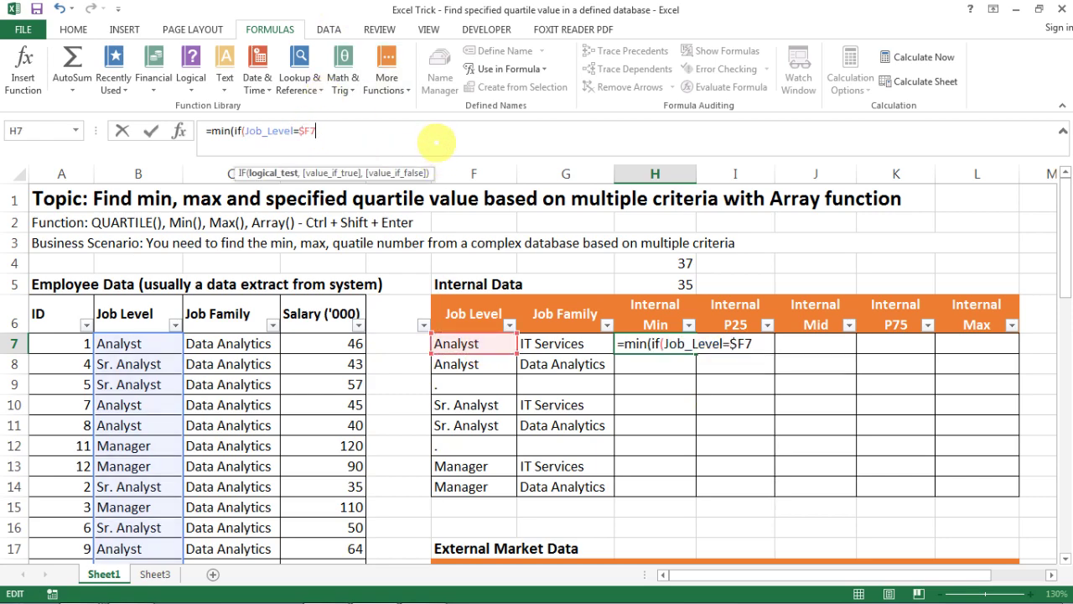
- Nest a second IF as the value if true, with the condition Job_Family=$G7 and its column locked
text(,)
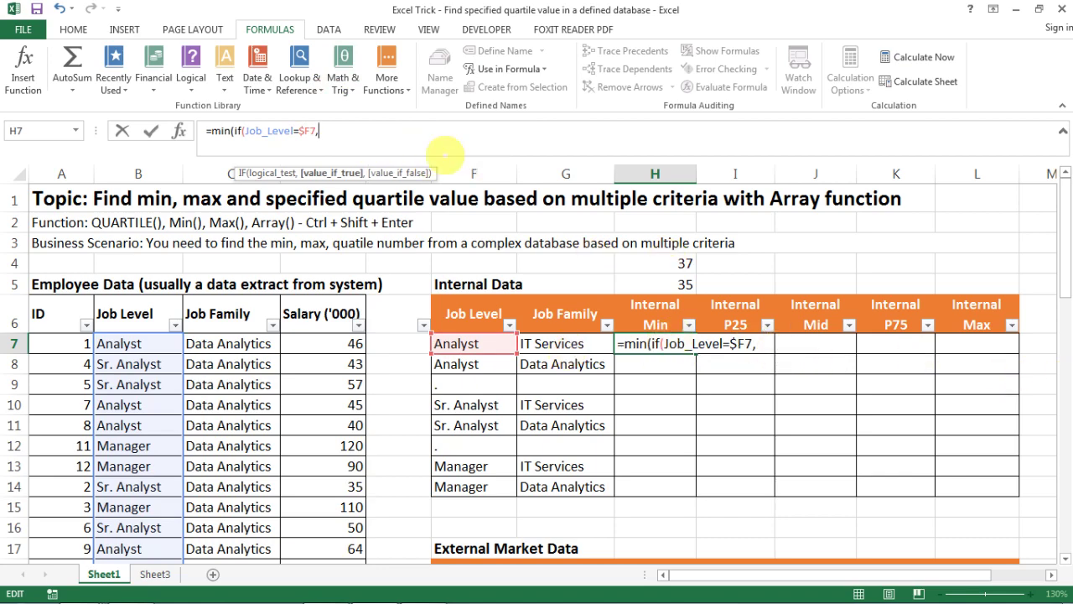
text(i)
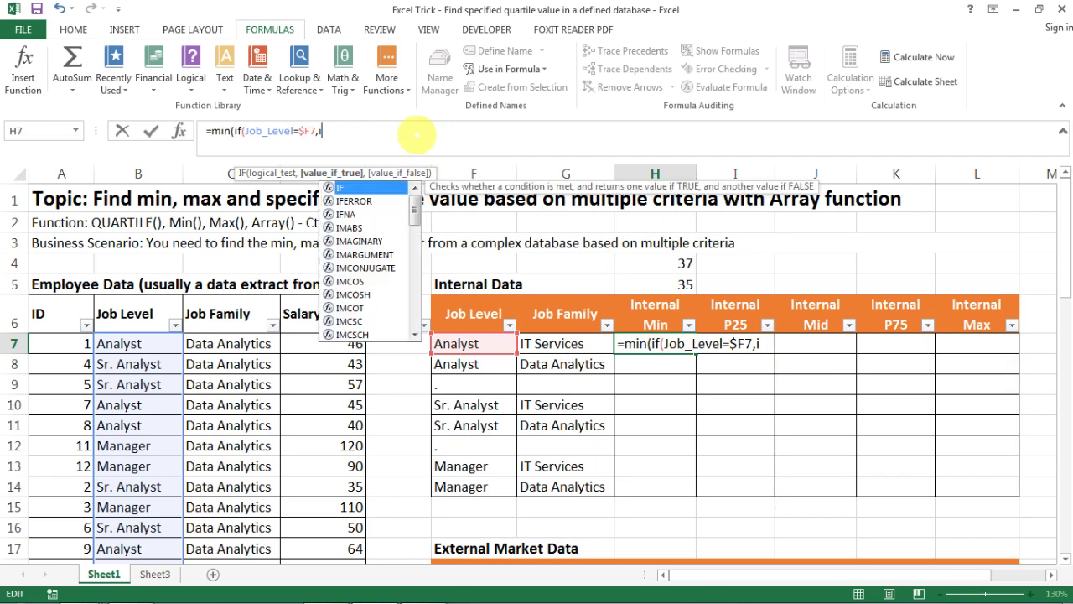
text(f()
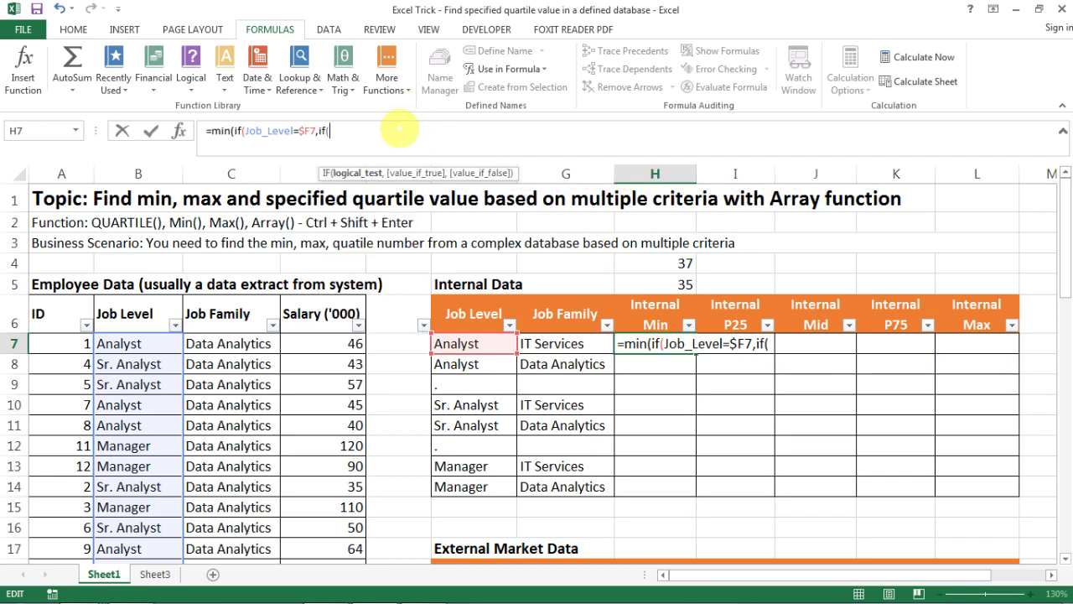
text(job)
key(Tab)
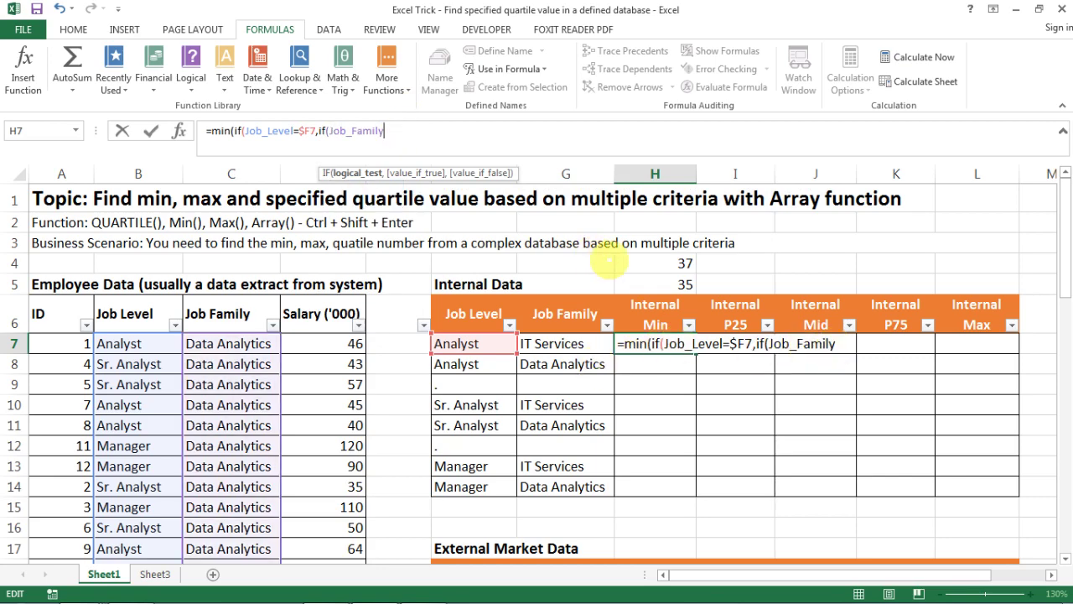
click(571, 343)
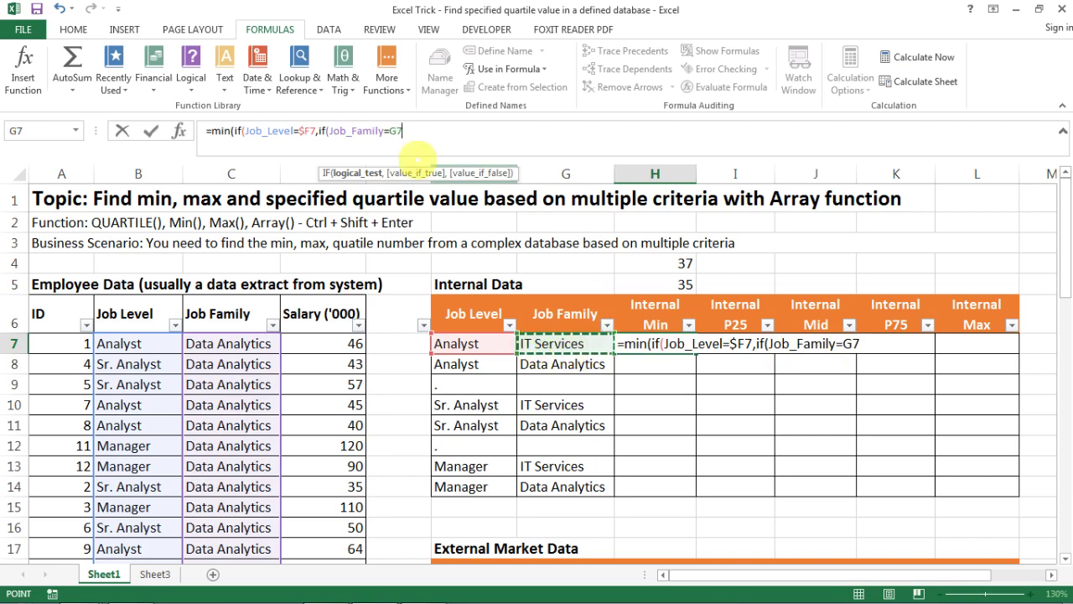
click(388, 132)
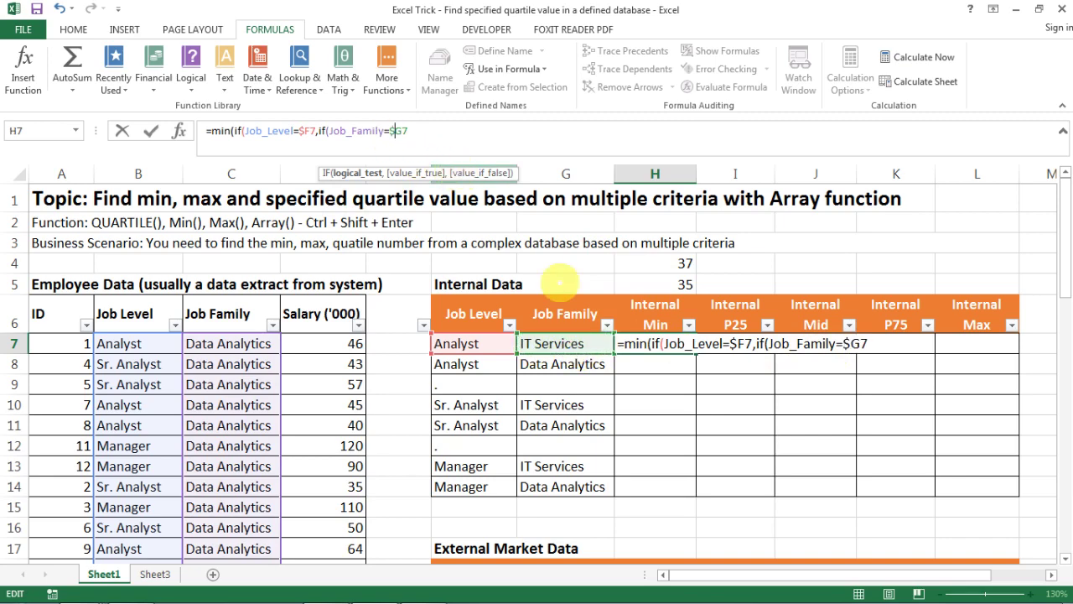
text($)
click(490, 128)
text(,)
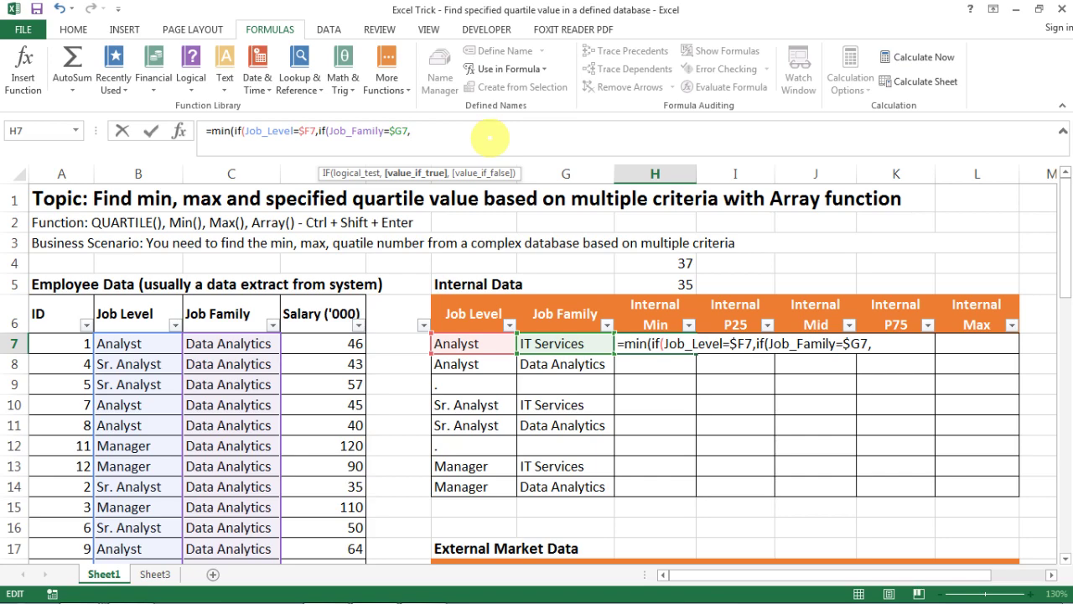
- Return Salary___000 if true and 0 if false, close all brackets, and enter the H7 formula as an array formula
text(l)
key(BackSpace)
text(salar)
key(Tab)
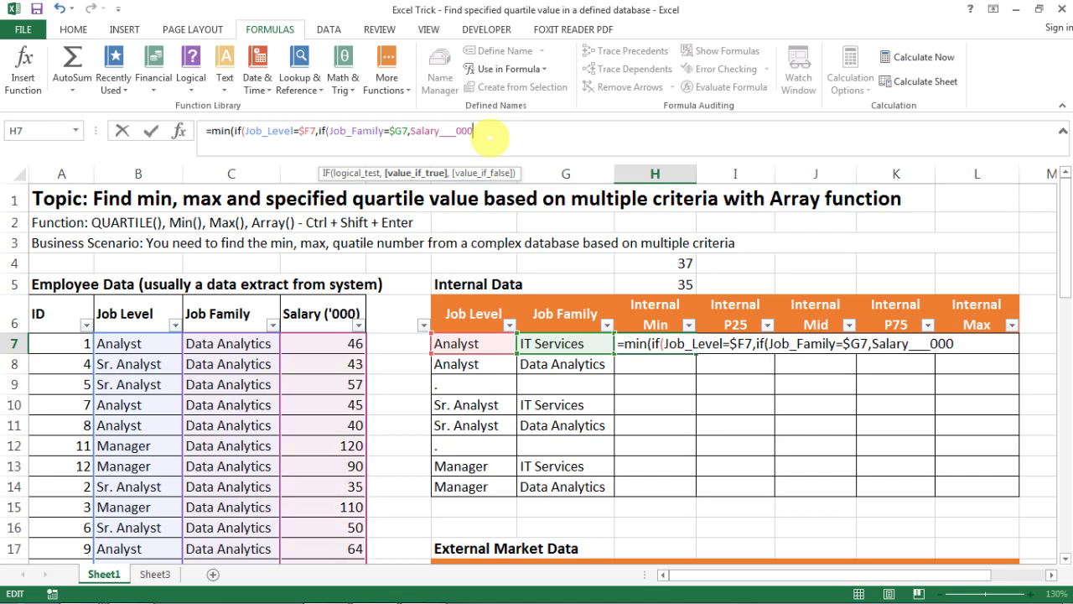
text(,)
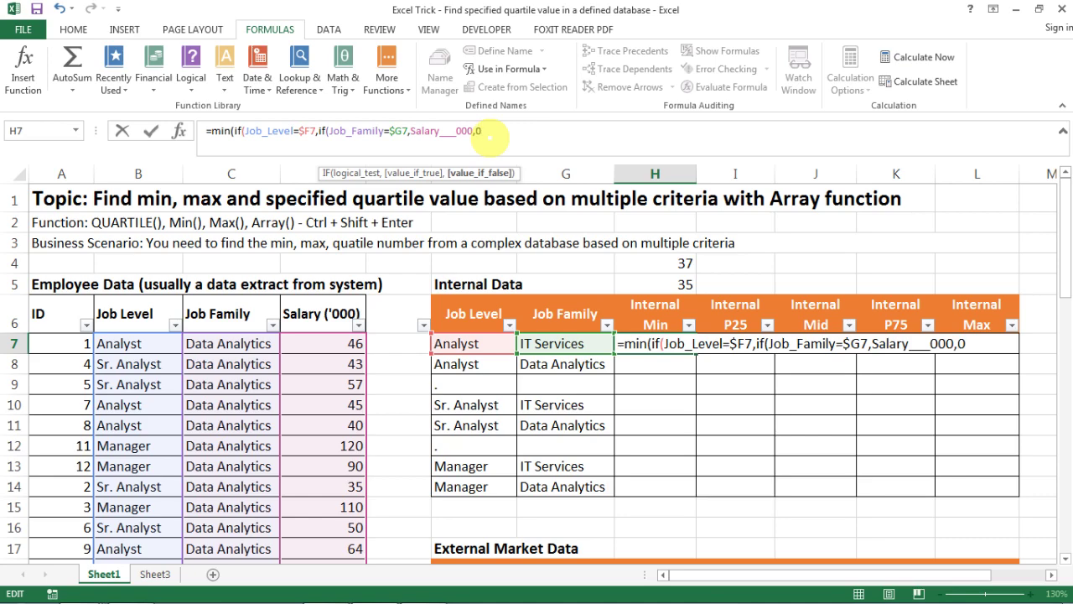
text(0))
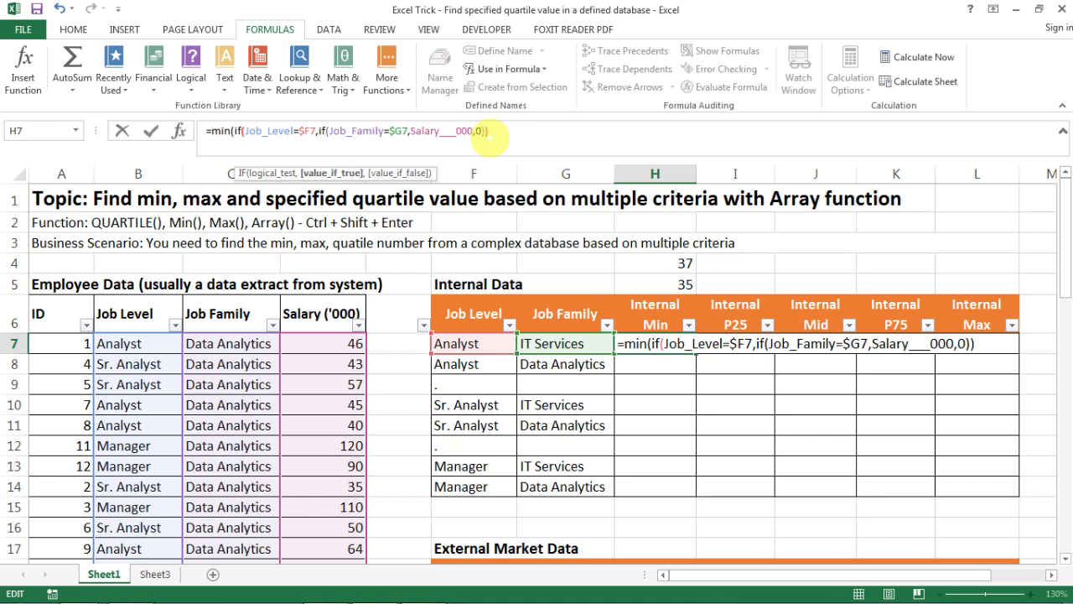
text())
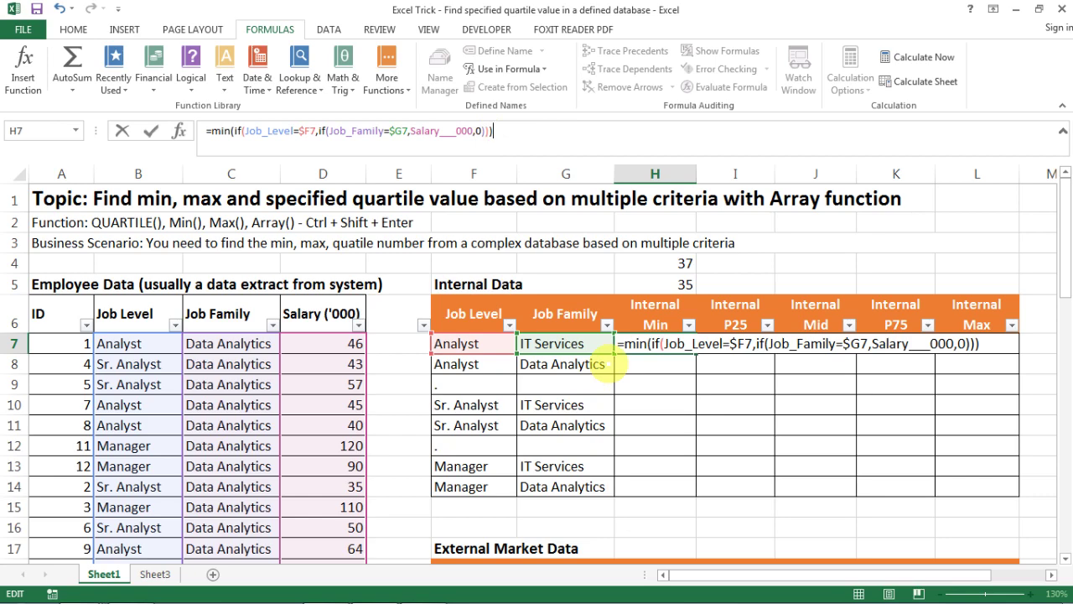
key(ctrl+shift+Return)
key(Up)
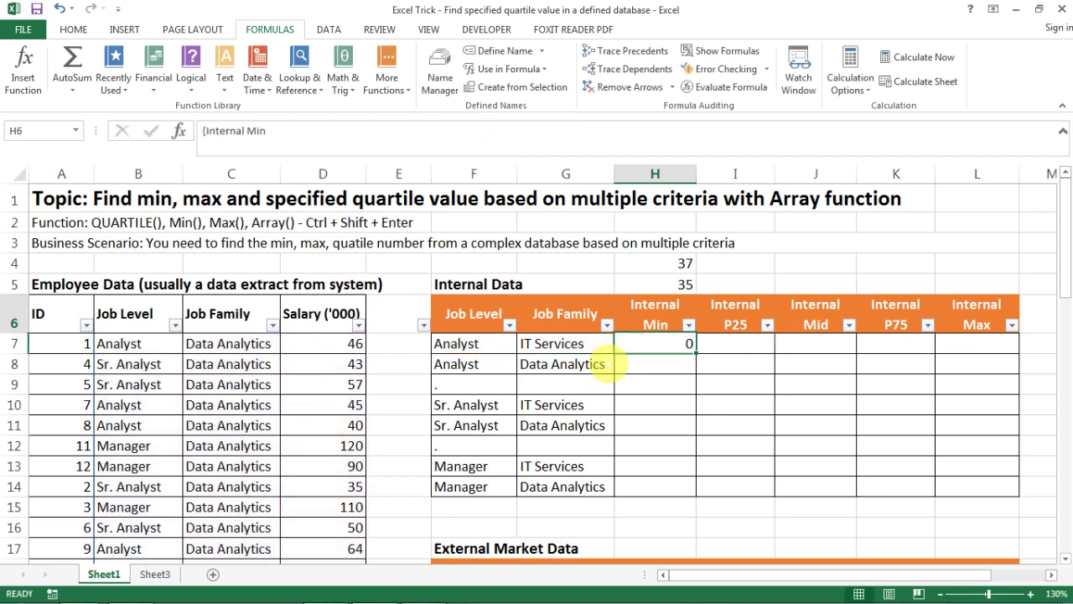
key(Down)
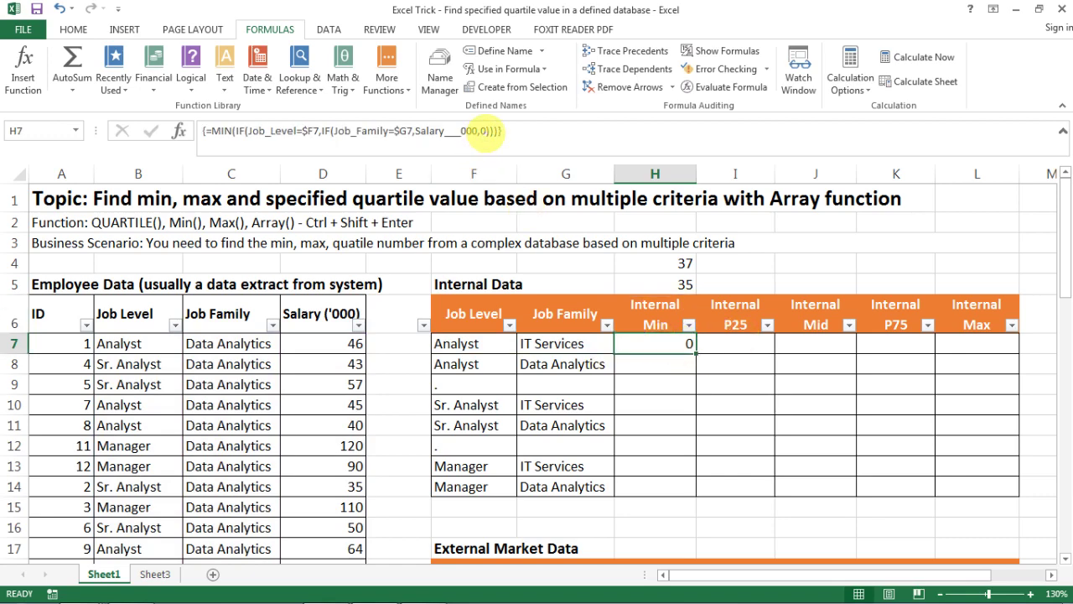
- Remove the 0 value-if-false argument from the H7 formula, re-enter it as an array formula, and compare the result with reference cell H4
click(487, 131)
key(BackSpace)
key(BackSpace)
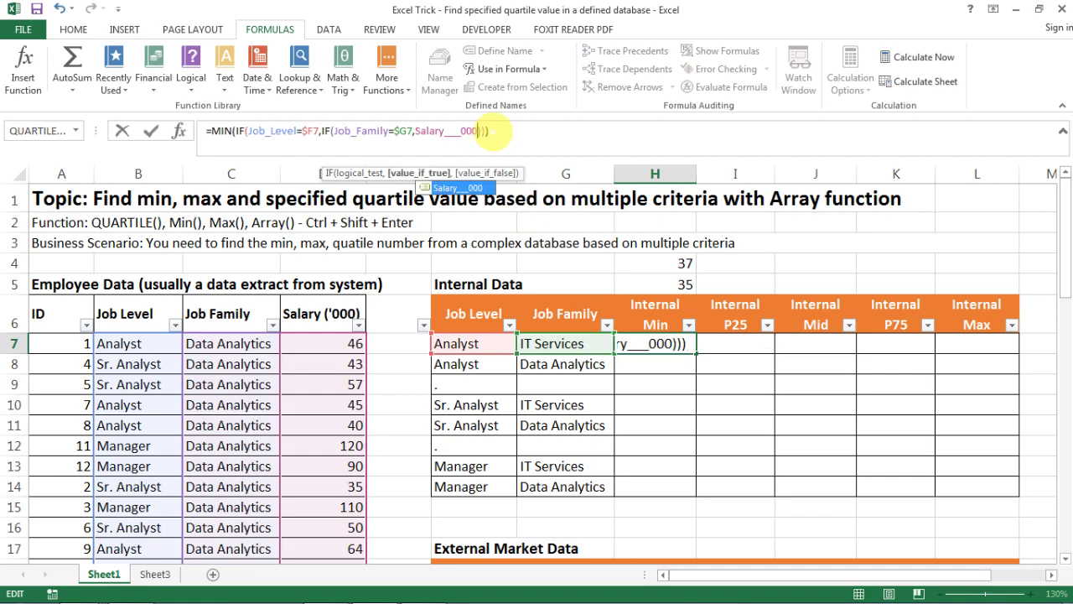
text())
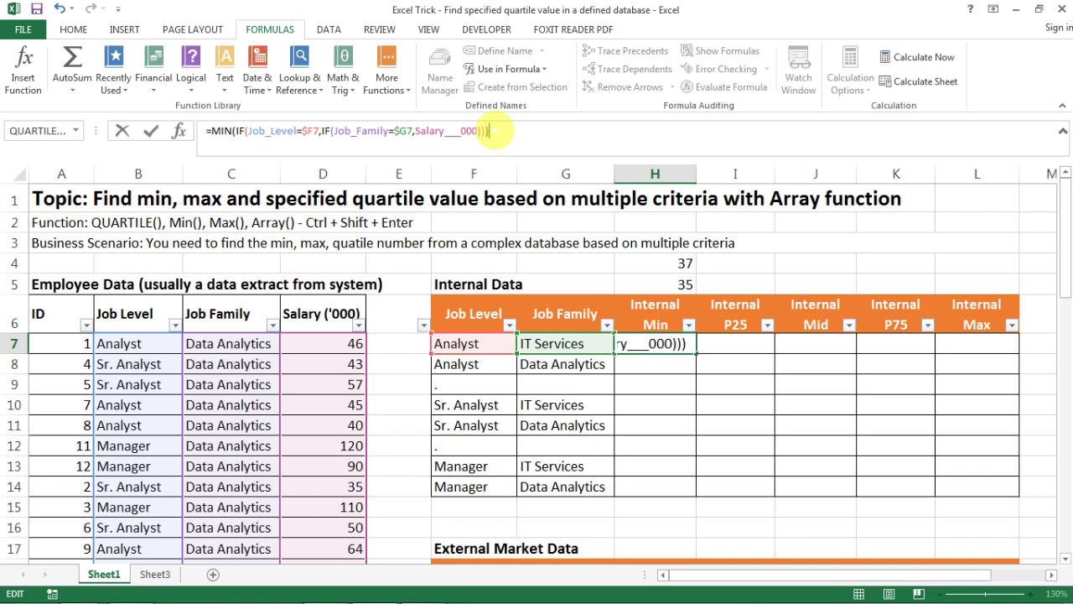
key(ctrl+shift+Return)
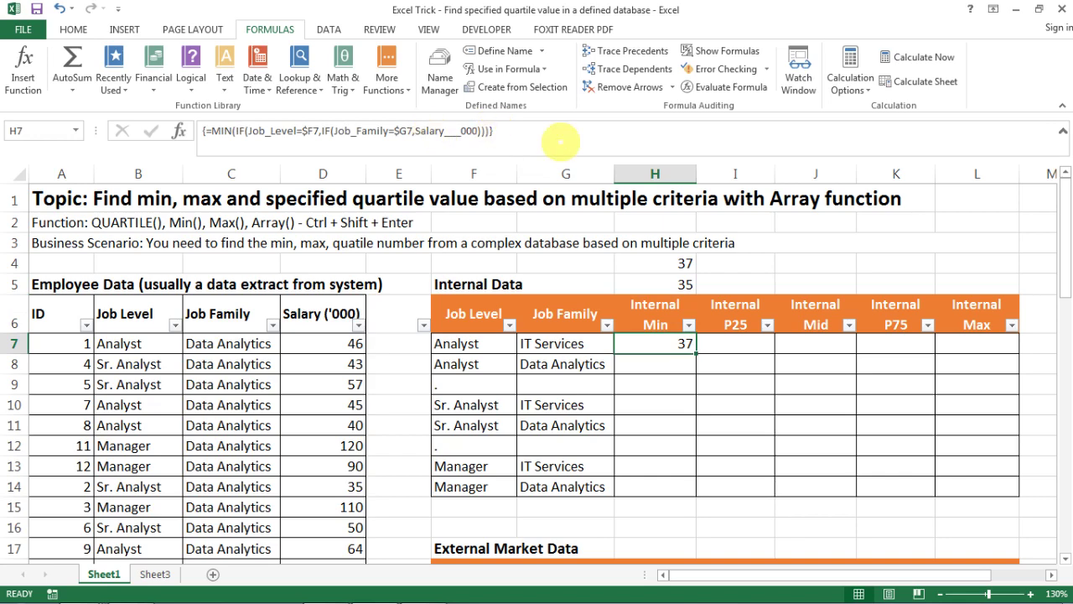
click(657, 339)
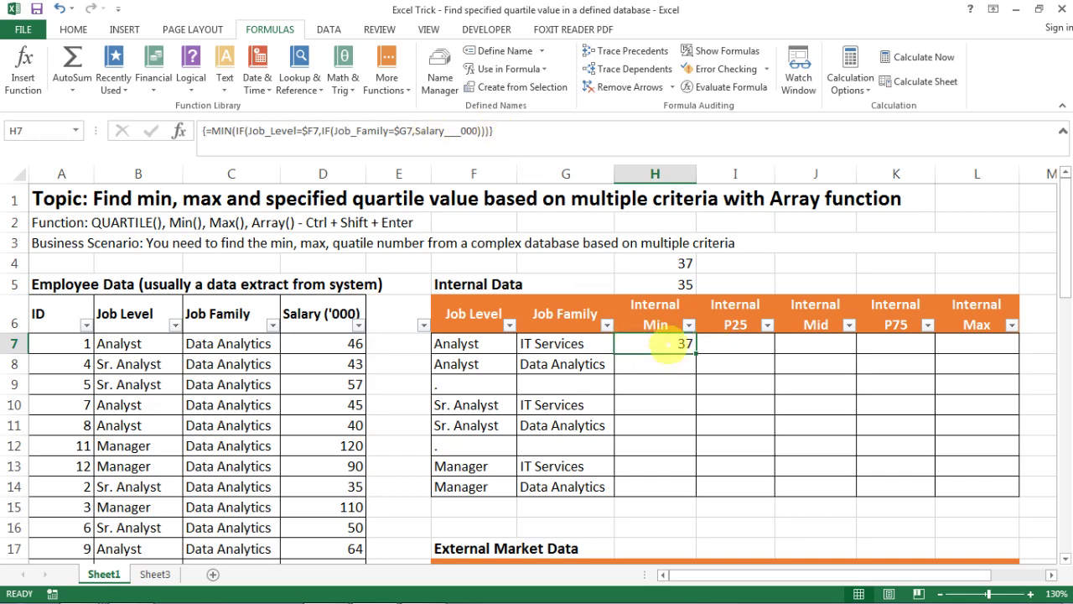
click(681, 263)
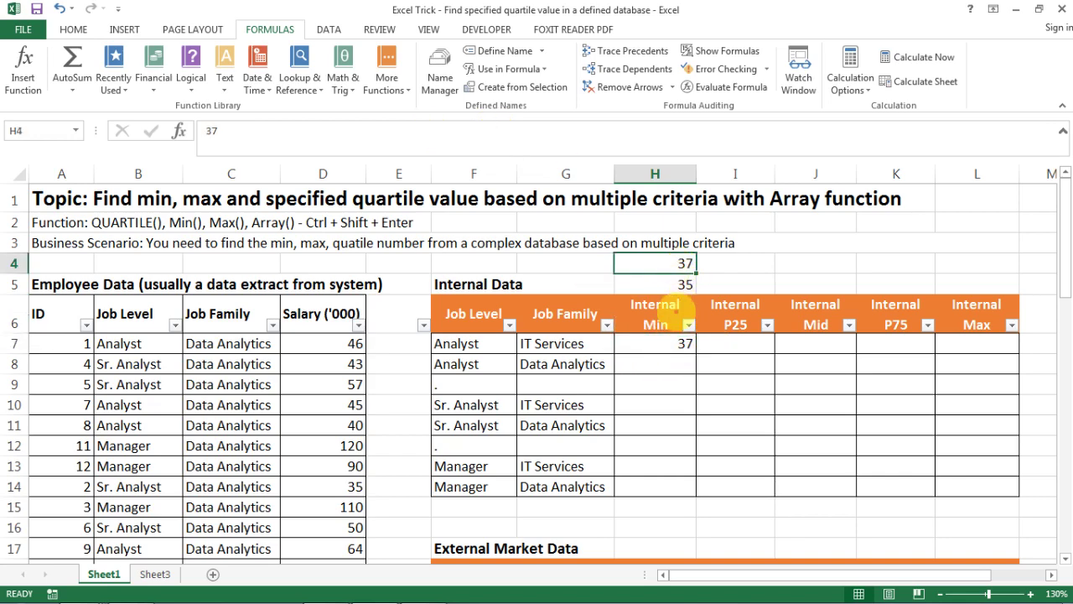
- Copy the Internal Min array formula from H7 to H8 for the Analyst, Data Analytics row and check both cells
click(675, 343)
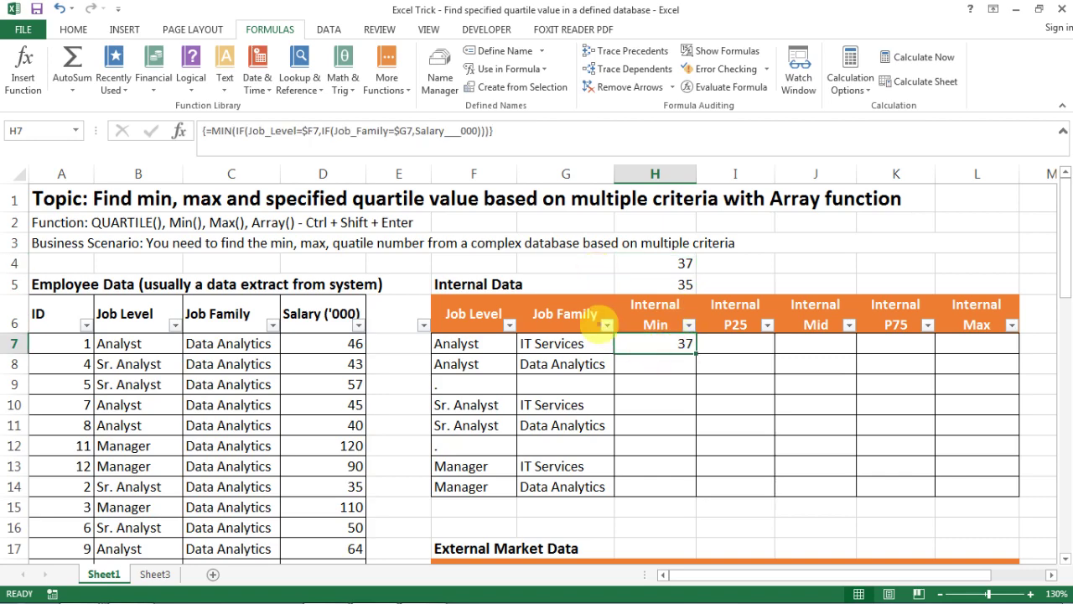
key(ctrl+c)
key(Down)
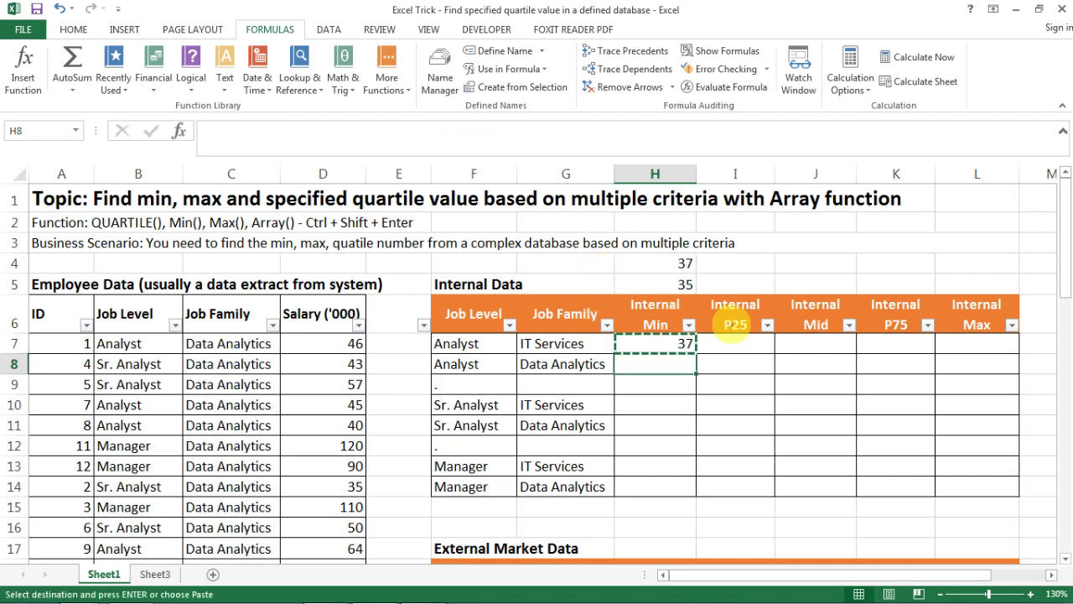
key(ctrl+v)
key(Escape)
key(Escape)
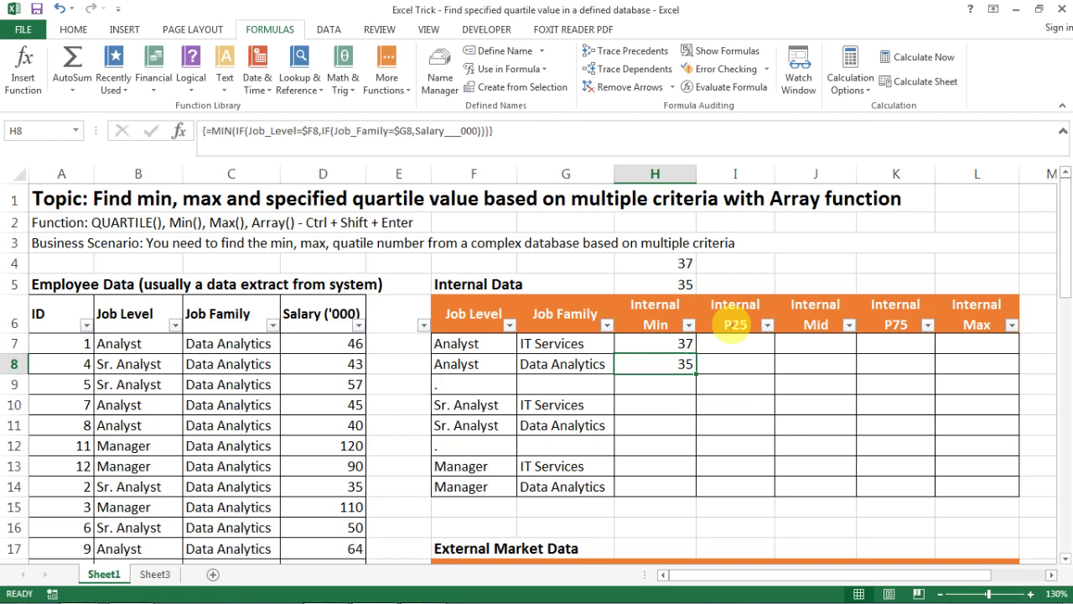
key(Up)
key(Down)
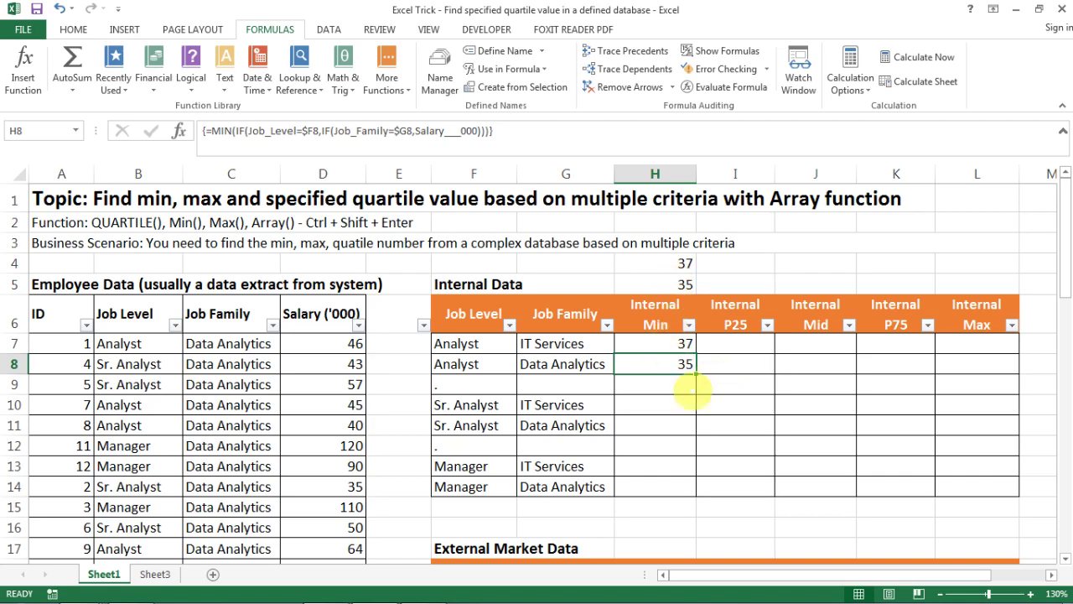
- Copy the Internal Min array formula from H8 to the Sr. Analyst and Manager rows in H10, H11, H13 and H14
key(ctrl+c)
click(678, 405)
key(ctrl+v)
click(667, 425)
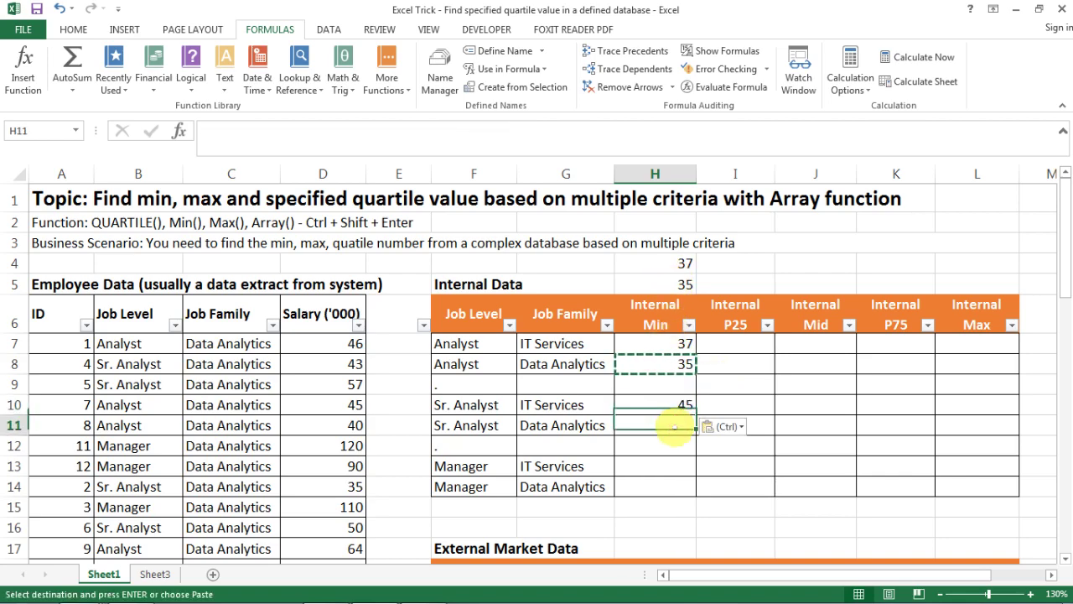
key(ctrl+v)
click(676, 466)
key(ctrl+v)
click(675, 487)
key(ctrl+v)
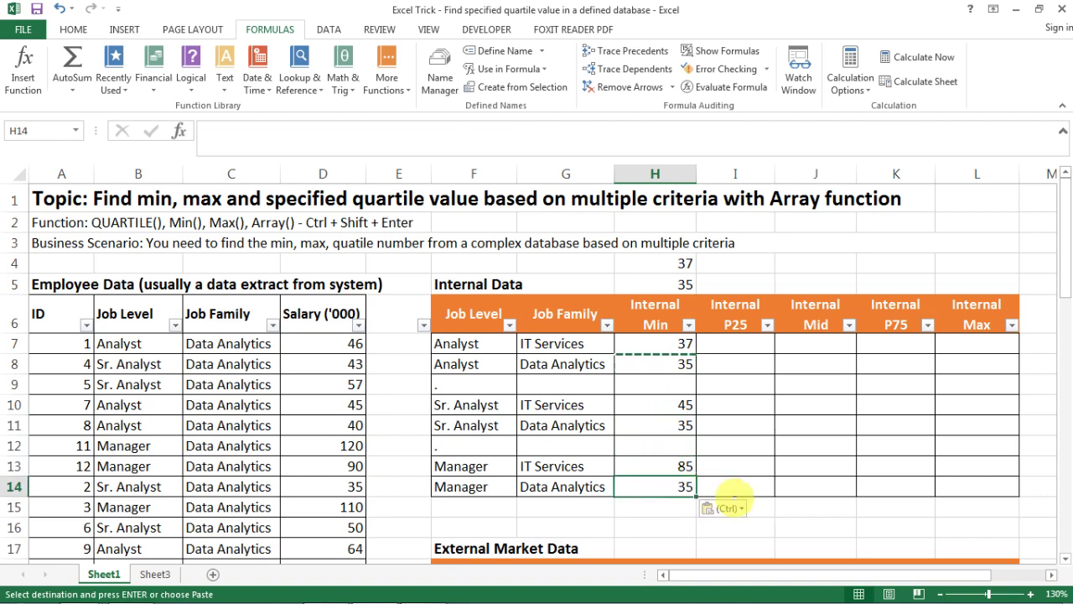
key(Escape)
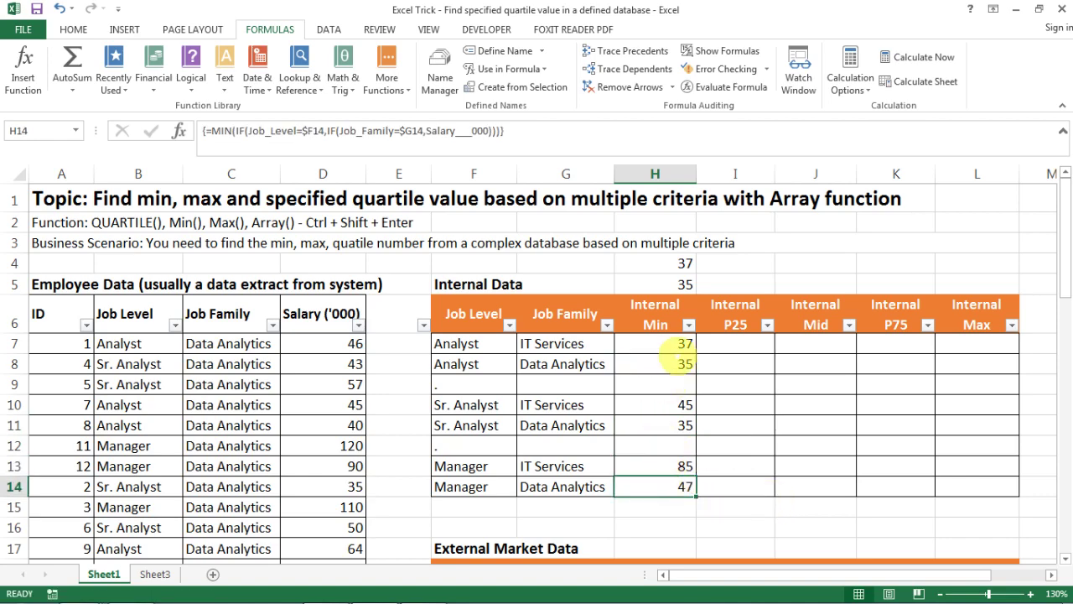
- Review the Internal Min array formula in H7 as the pattern for the Internal P25 column
drag(674, 344, 673, 365)
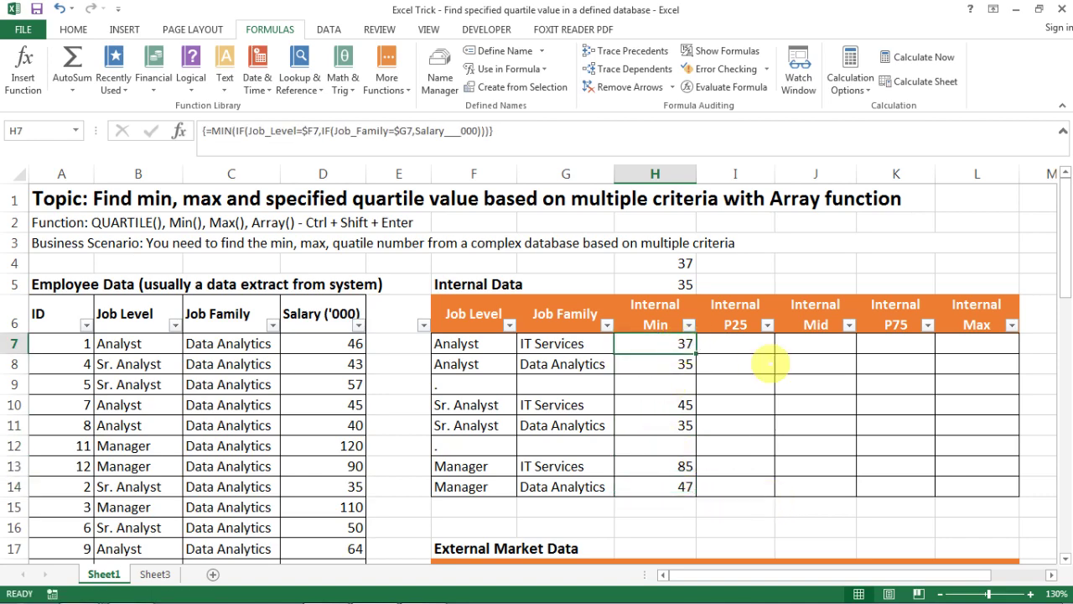
click(721, 342)
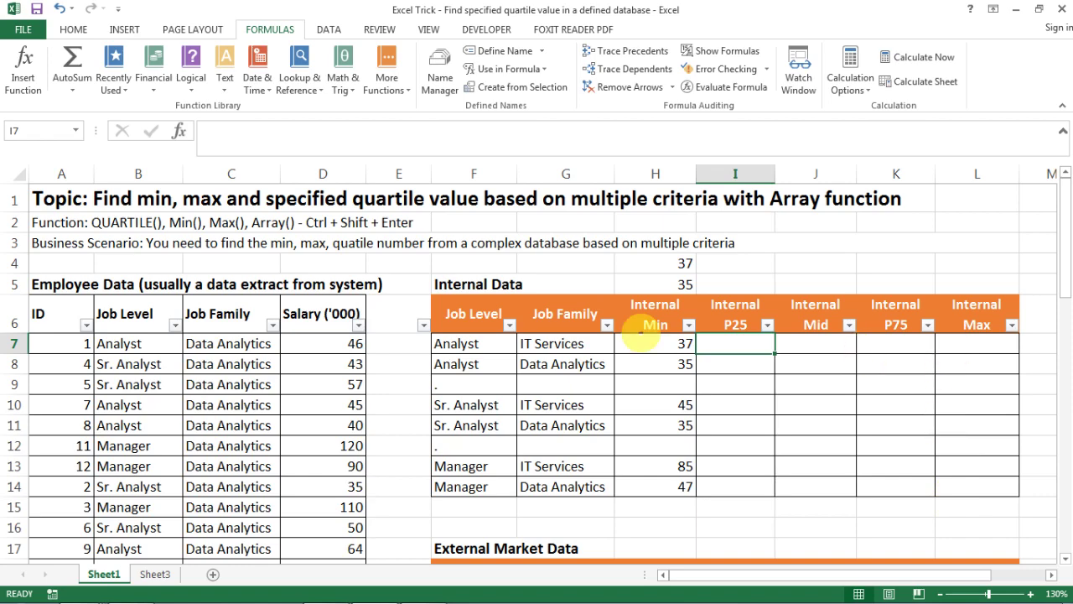
click(650, 342)
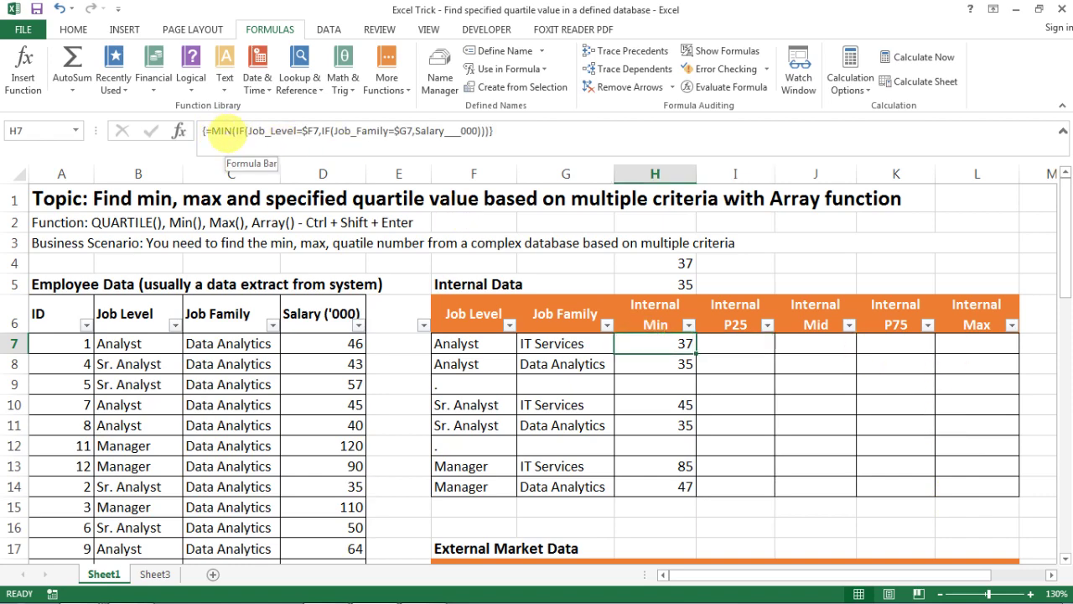
- Start a formula in the Internal P25 cell I7 with the QUARTILE function
click(738, 341)
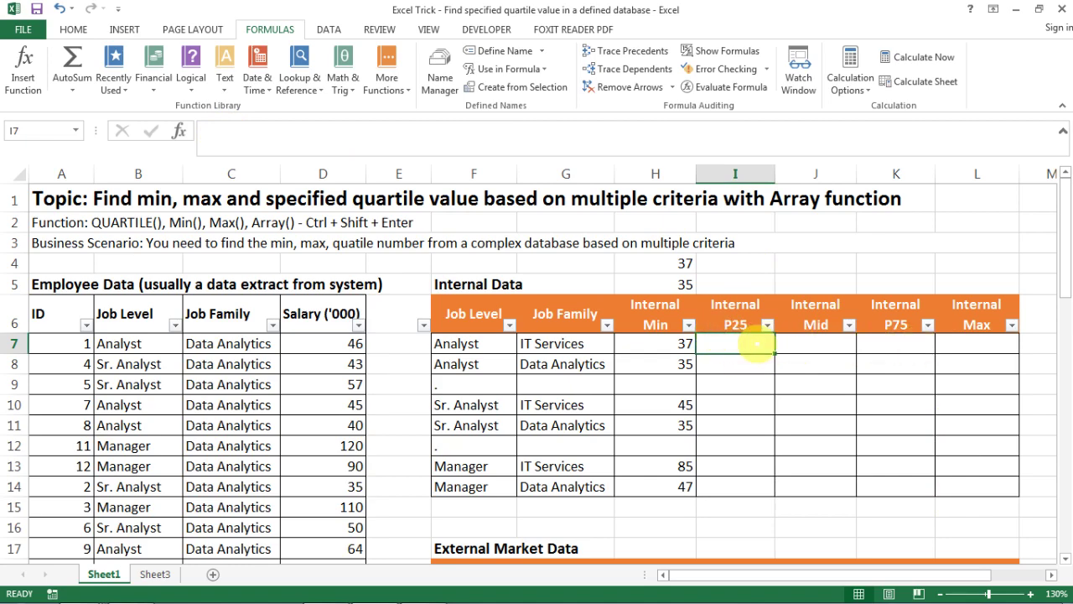
text(=)
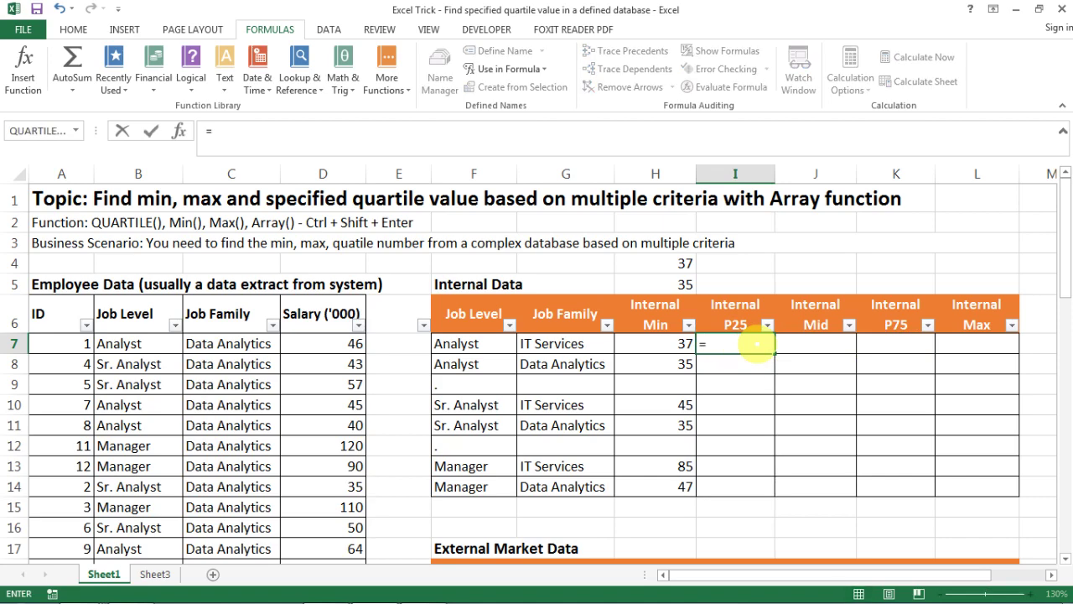
text(qu)
key(Down)
key(Down)
key(Down)
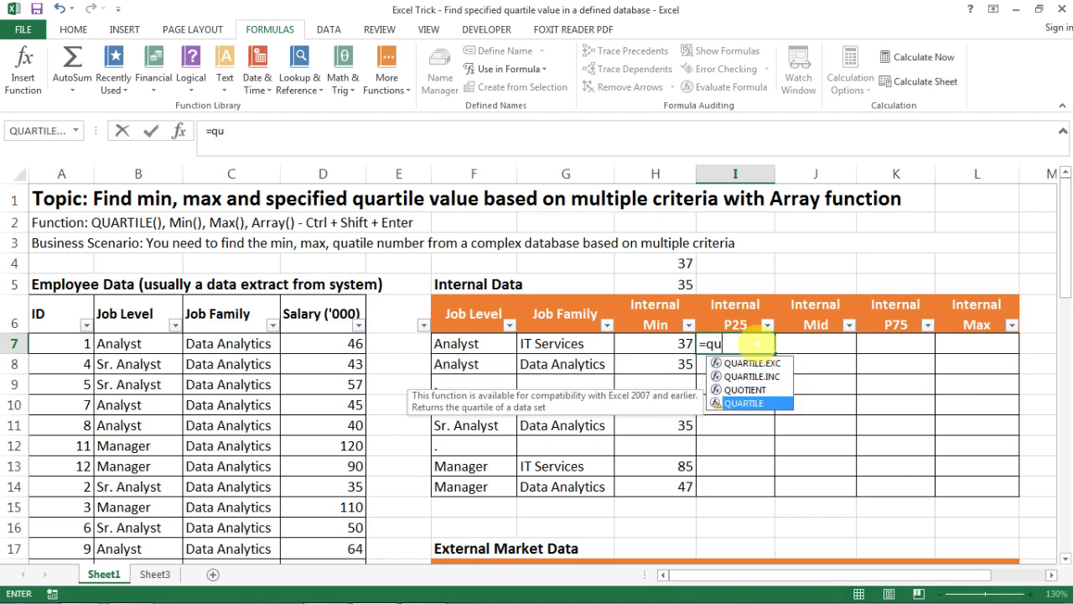
key(Tab)
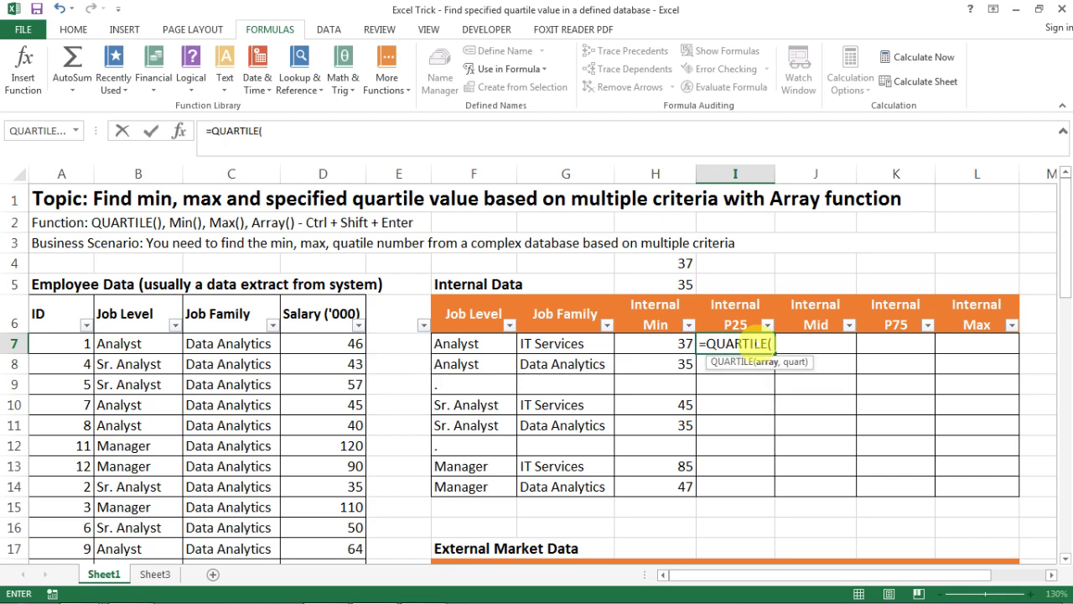
- Add the condition Job_Level=$F7 inside QUARTILE, locking the column of the job level reference
text(job)
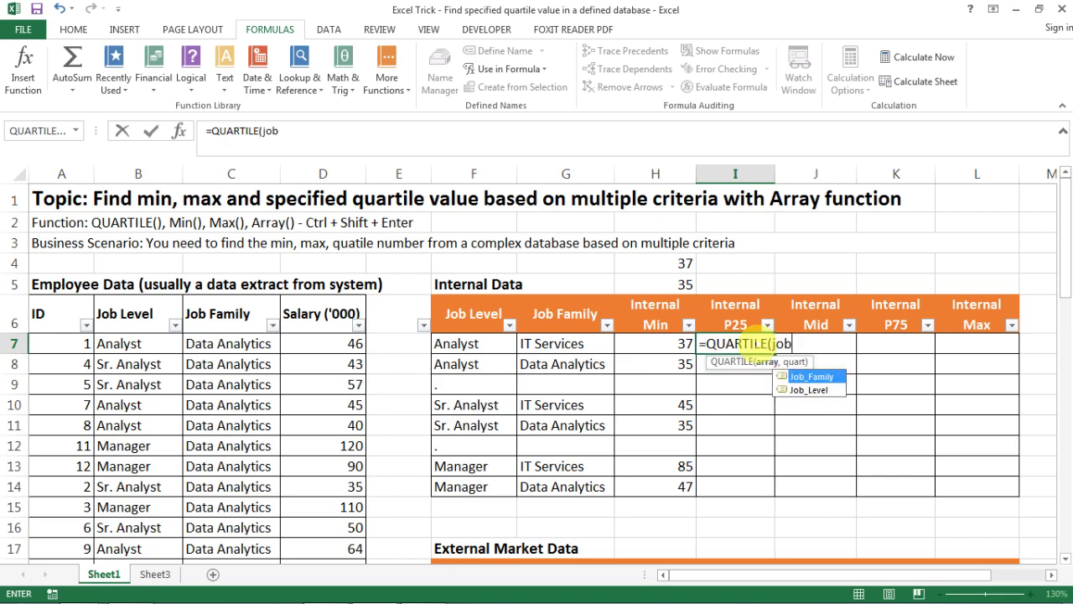
key(Down)
key(Tab)
text(=)
click(467, 345)
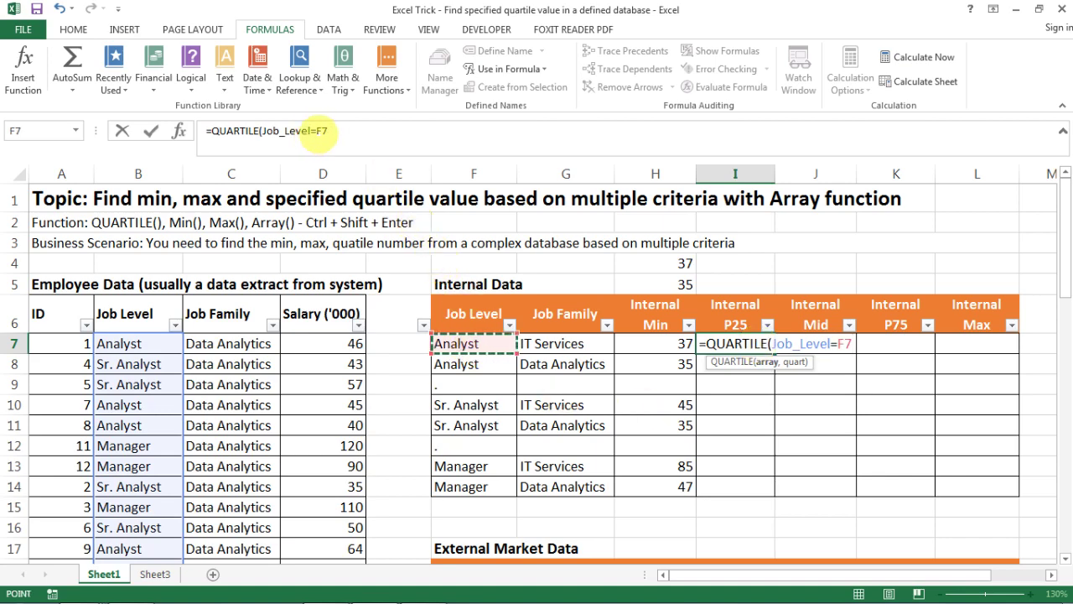
click(319, 131)
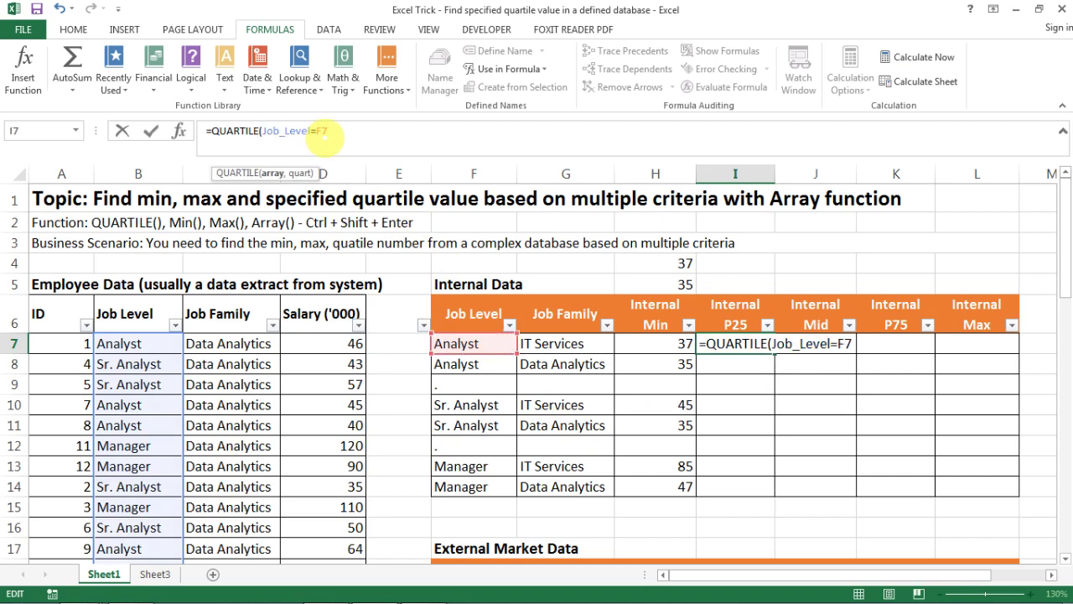
text($)
click(341, 132)
text(,j)
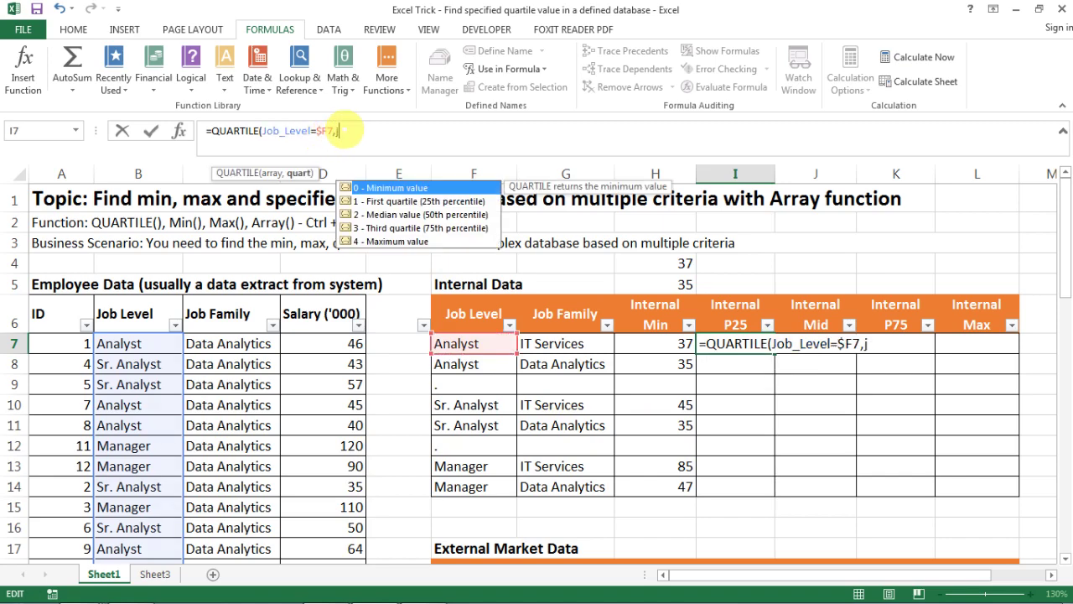
text(ob)
key(BackSpace)
key(BackSpace)
key(BackSpace)
key(BackSpace)
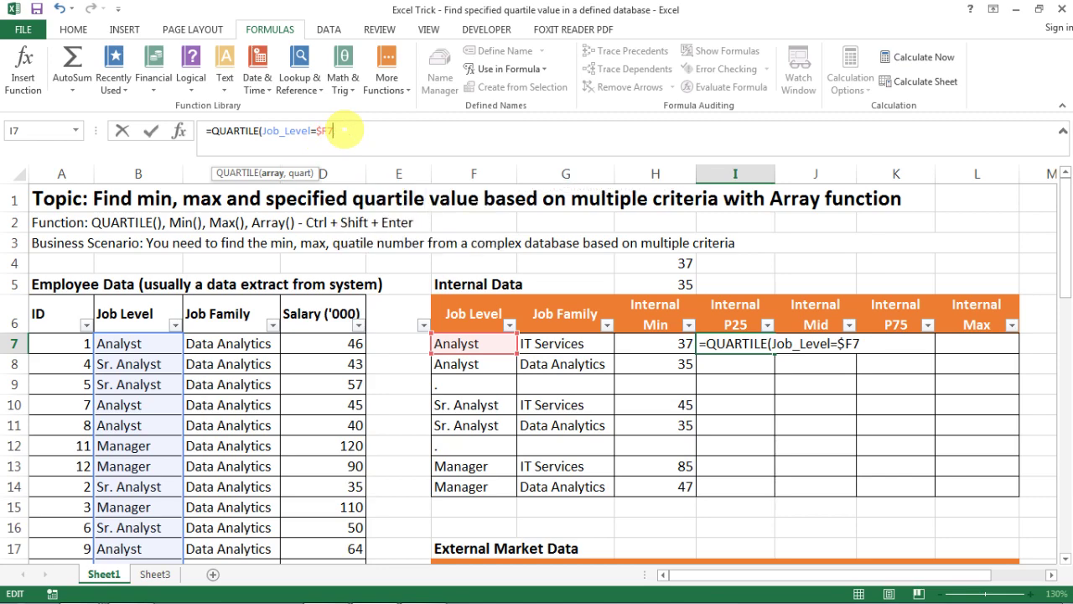
- Wrap the job level condition in an IF and nest a second IF testing Job_Family=$G7 as its value if true
click(262, 131)
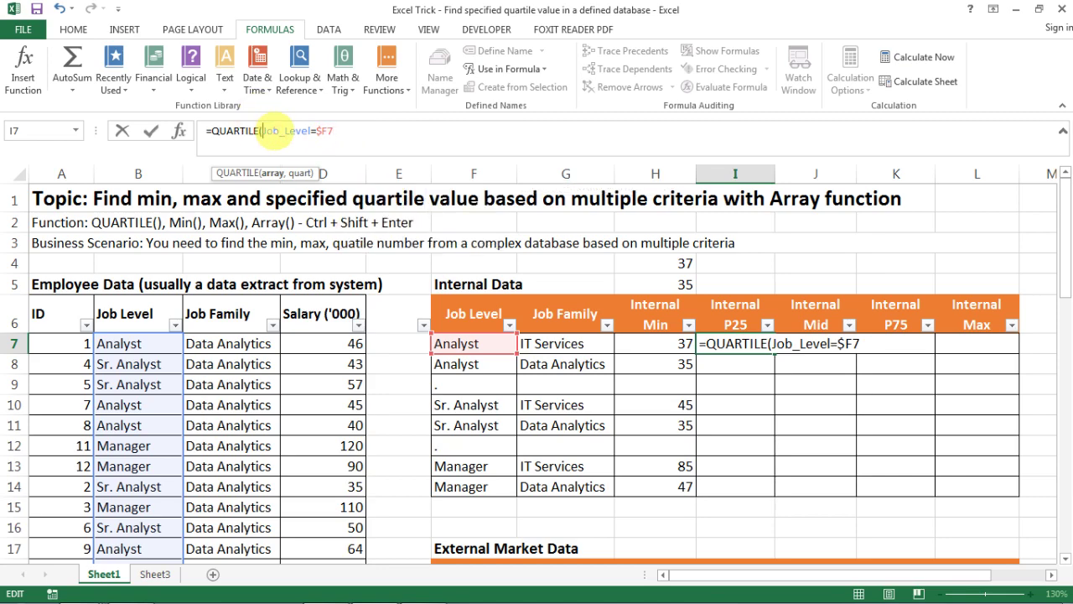
text(if()
click(344, 131)
text(,i)
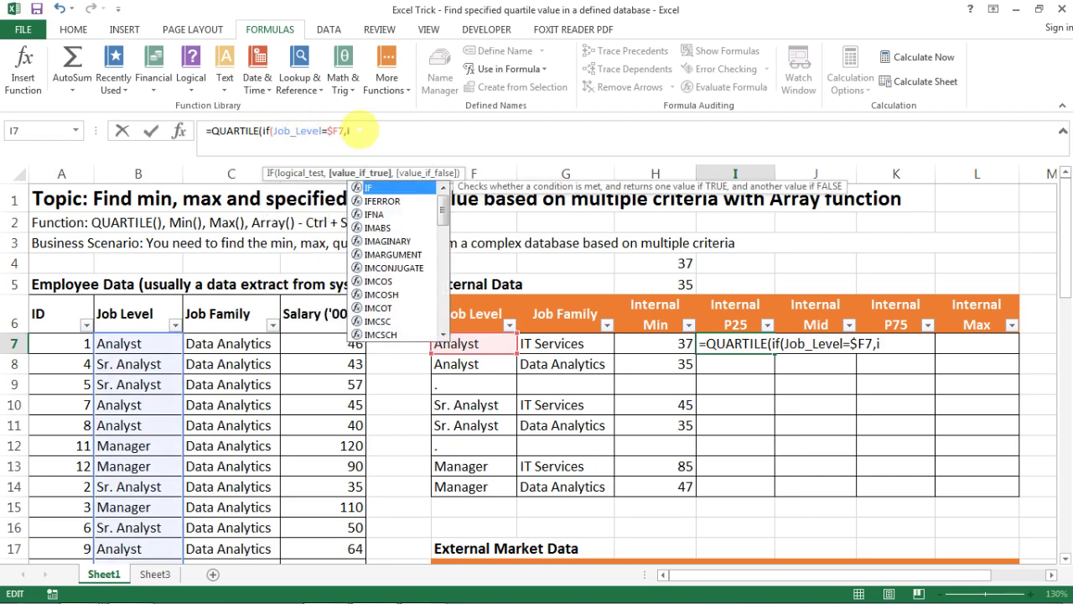
text(f()
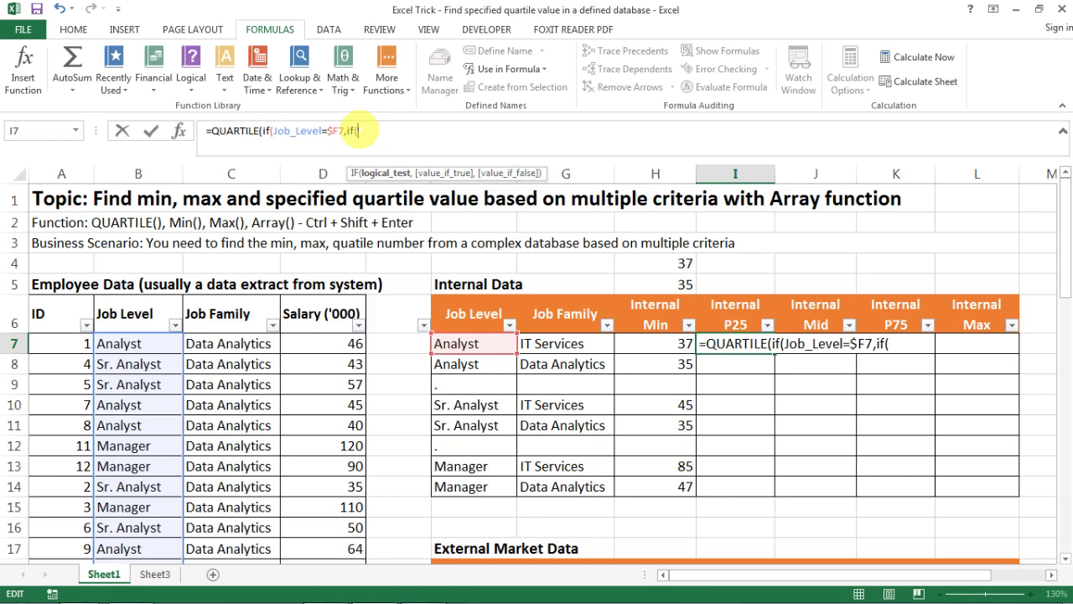
text(Job_Family=)
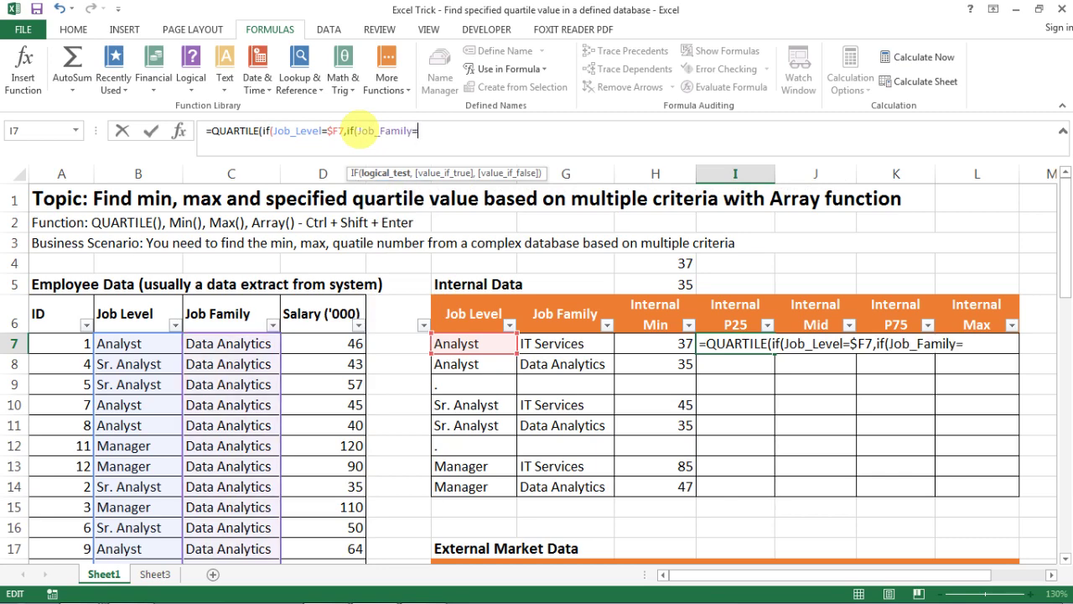
click(572, 346)
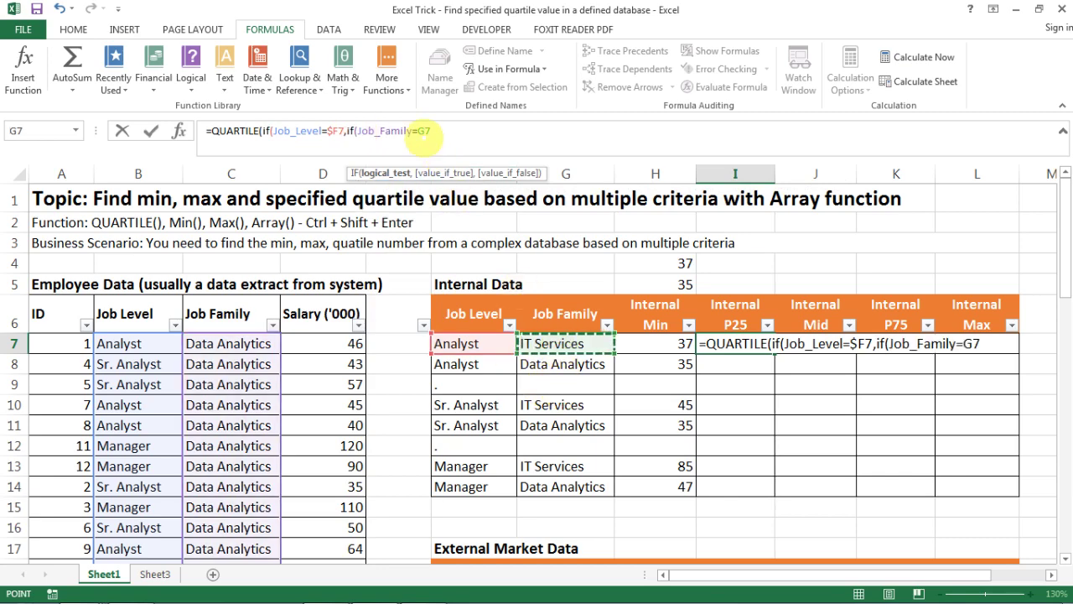
click(420, 131)
text($G7)
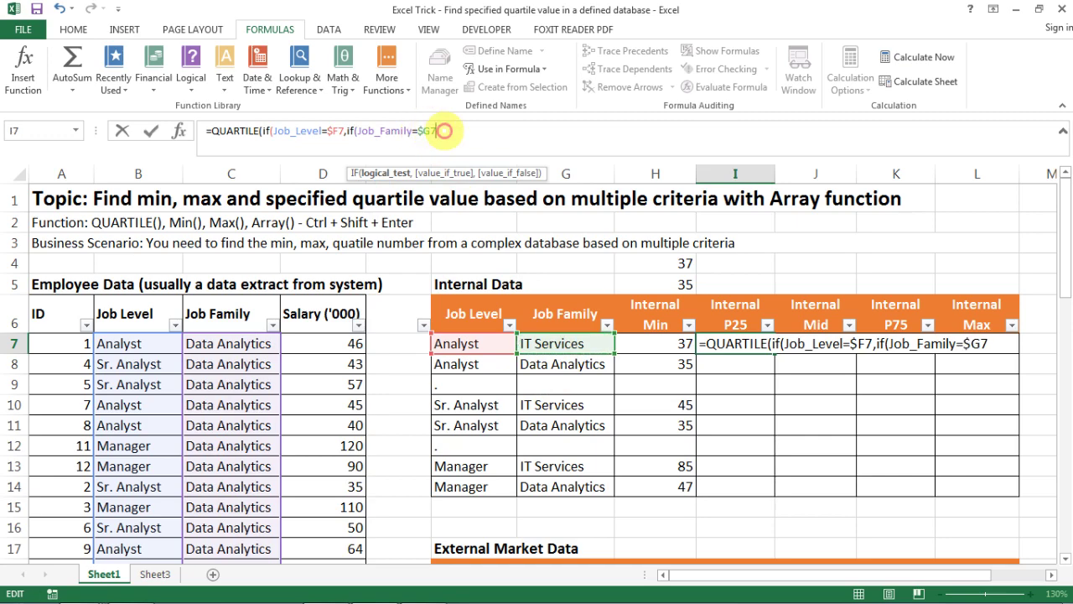
- Return the named range Salary___000 if both conditions are true and close the two IF functions
text(,salary)
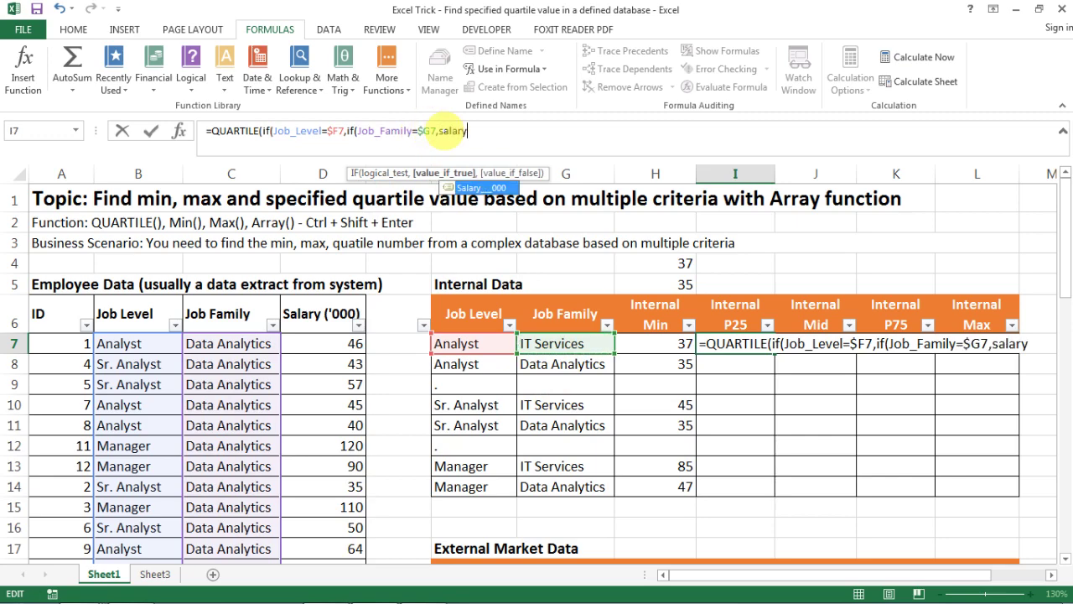
key(Tab)
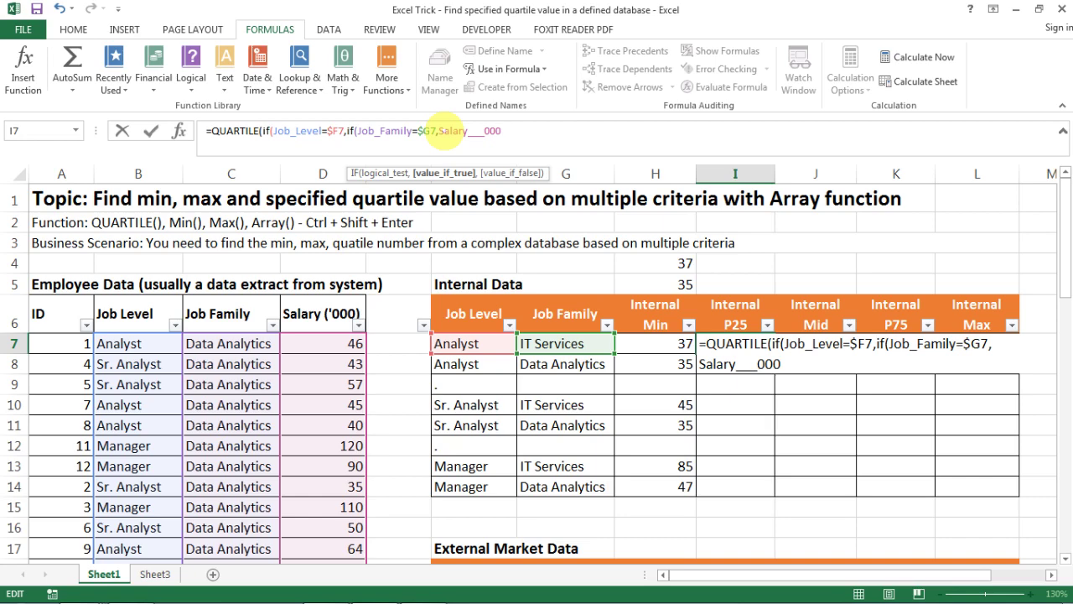
text()))
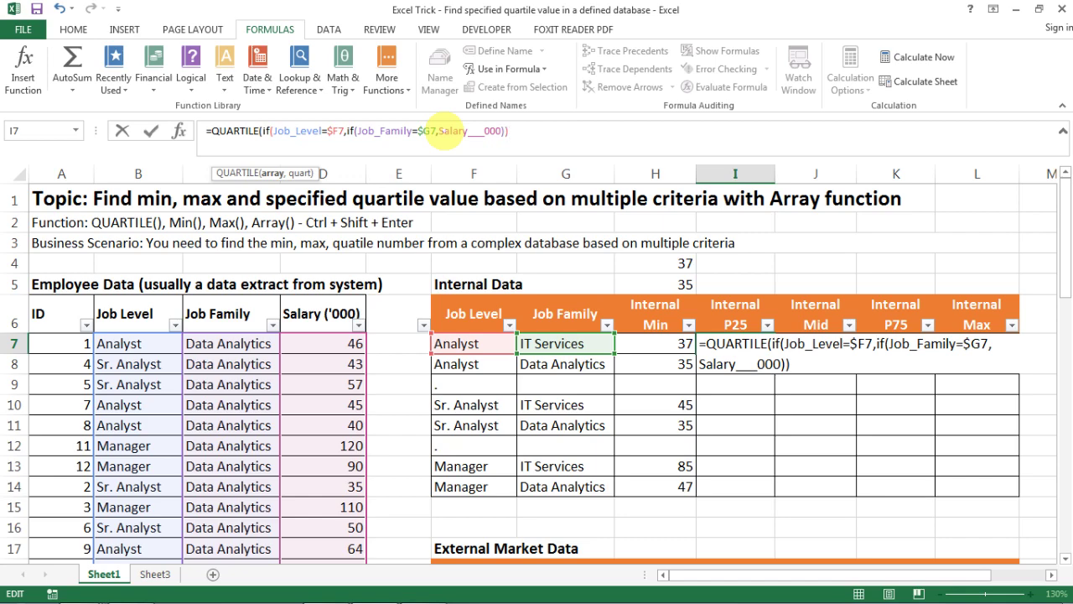
- Set the quart argument to 1 - First quartile (25th percentile), close QUARTILE, and enter I7 as an array formula
text(,)
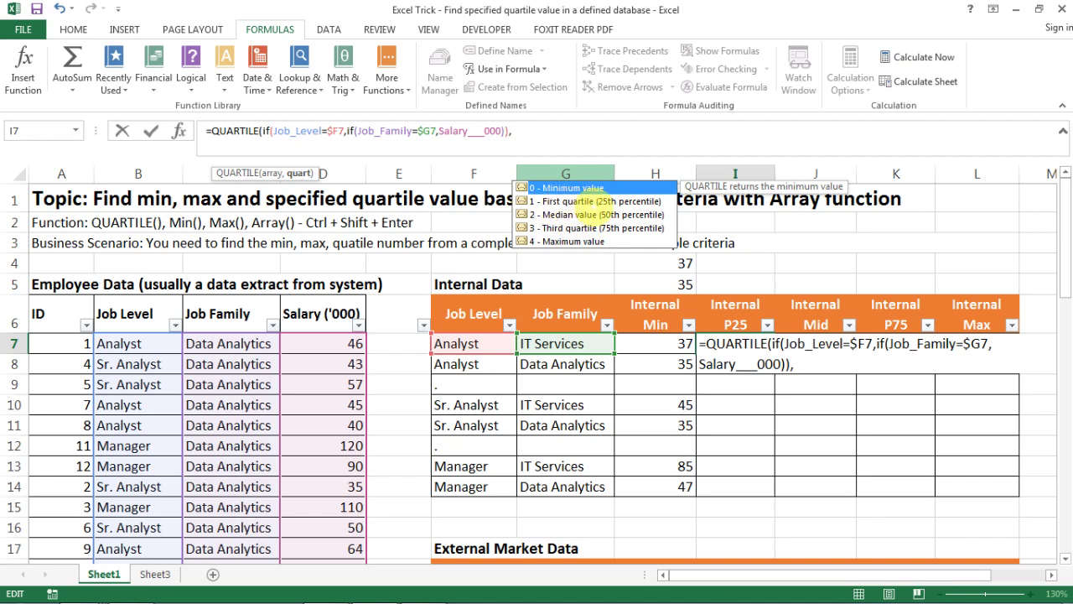
click(560, 201)
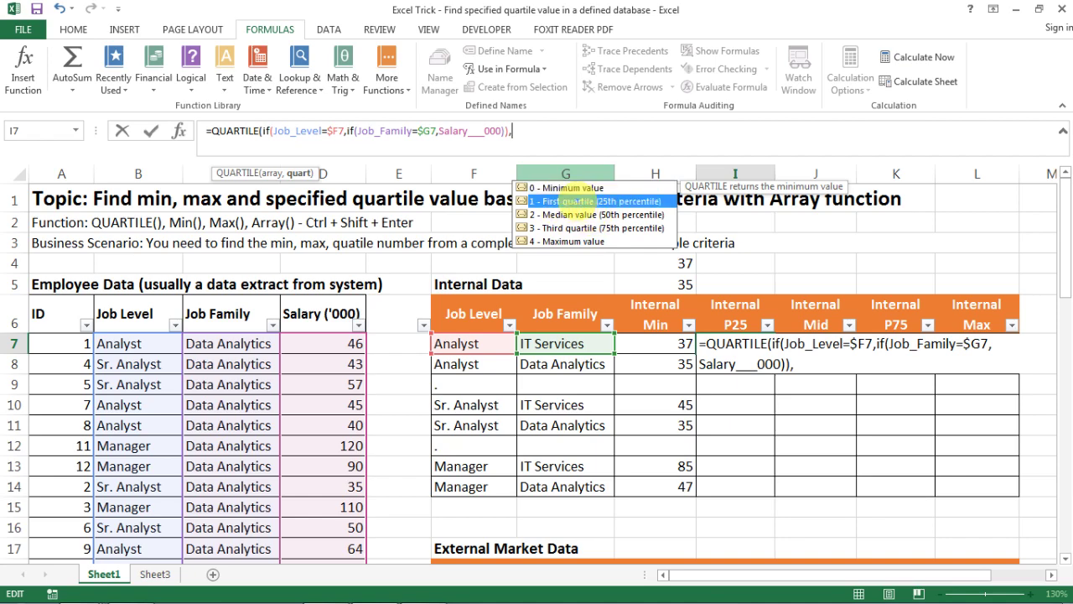
double_click(576, 201)
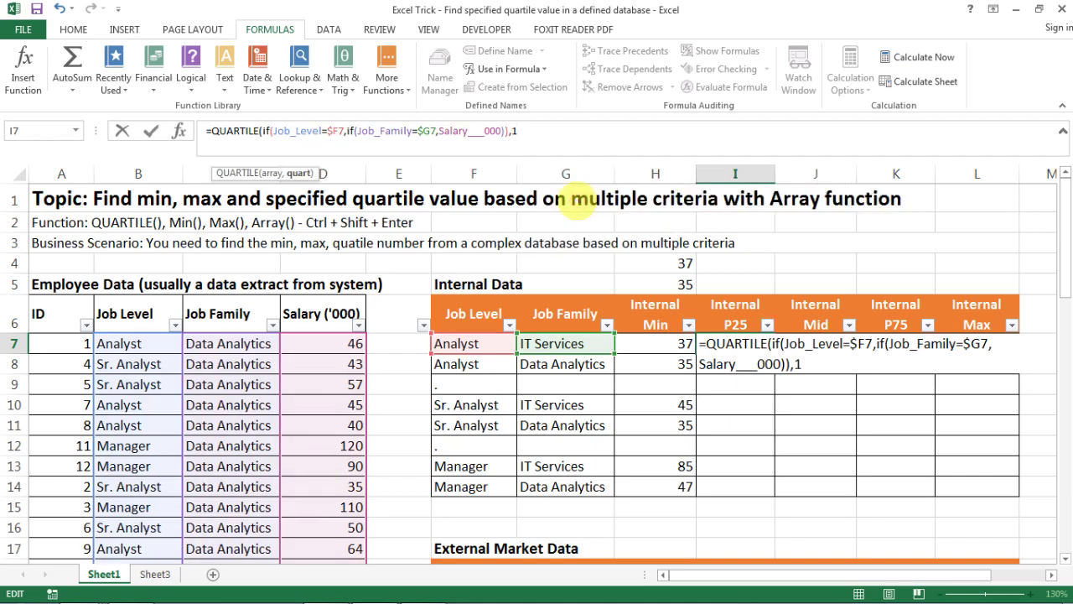
text())
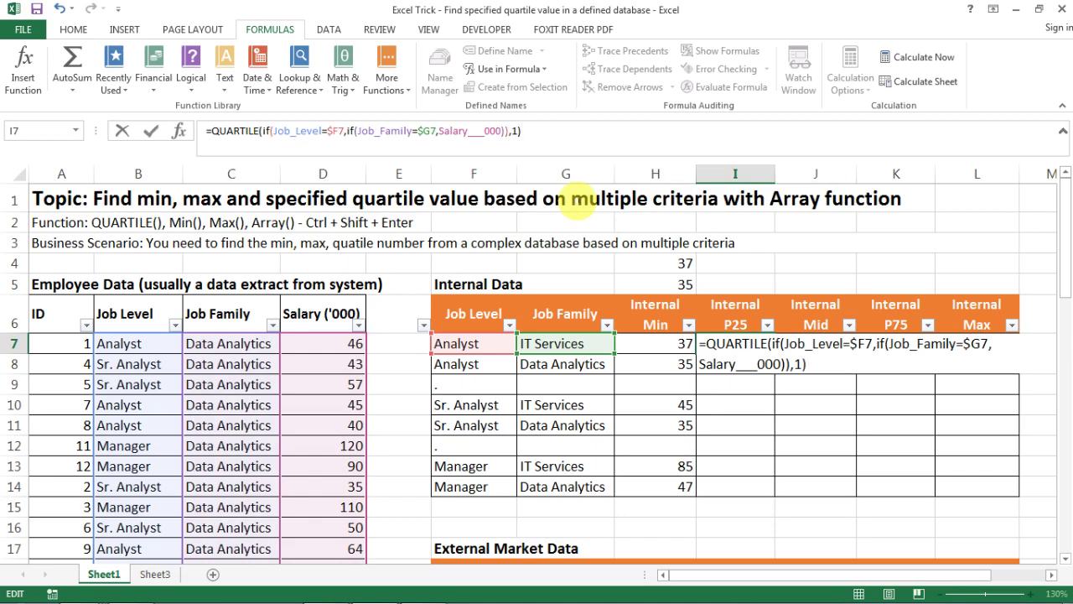
key(ctrl+shift+Return)
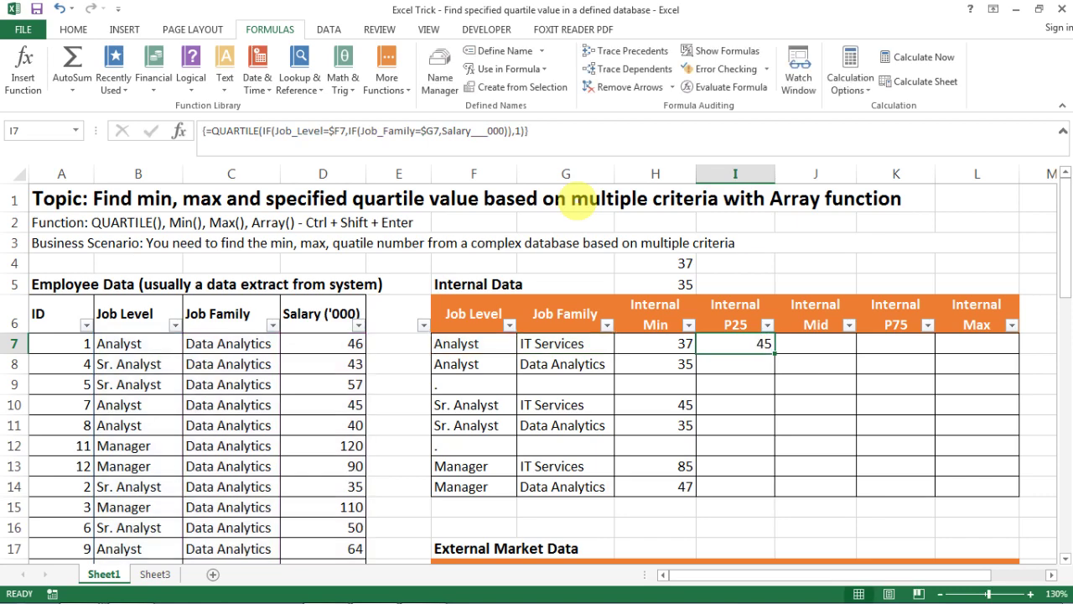
- Copy the Internal P25 array formula from I7 to I8, I10, I11, I13 and I14
key(ctrl+c)
key(Down)
key(ctrl+v)
key(Down)
key(Down)
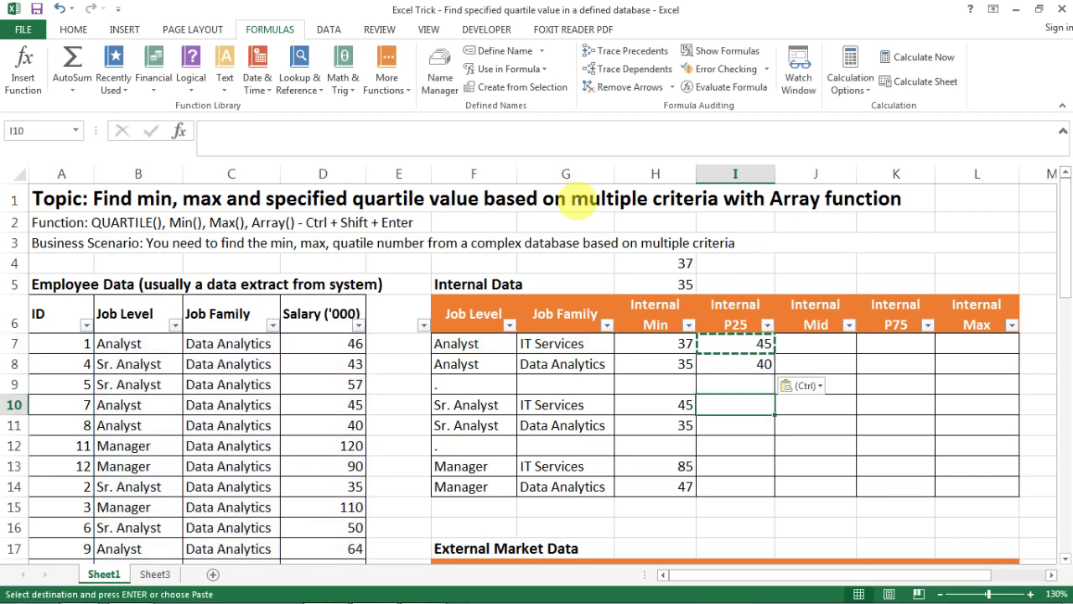
key(ctrl+v)
key(Down)
key(ctrl+v)
key(Down)
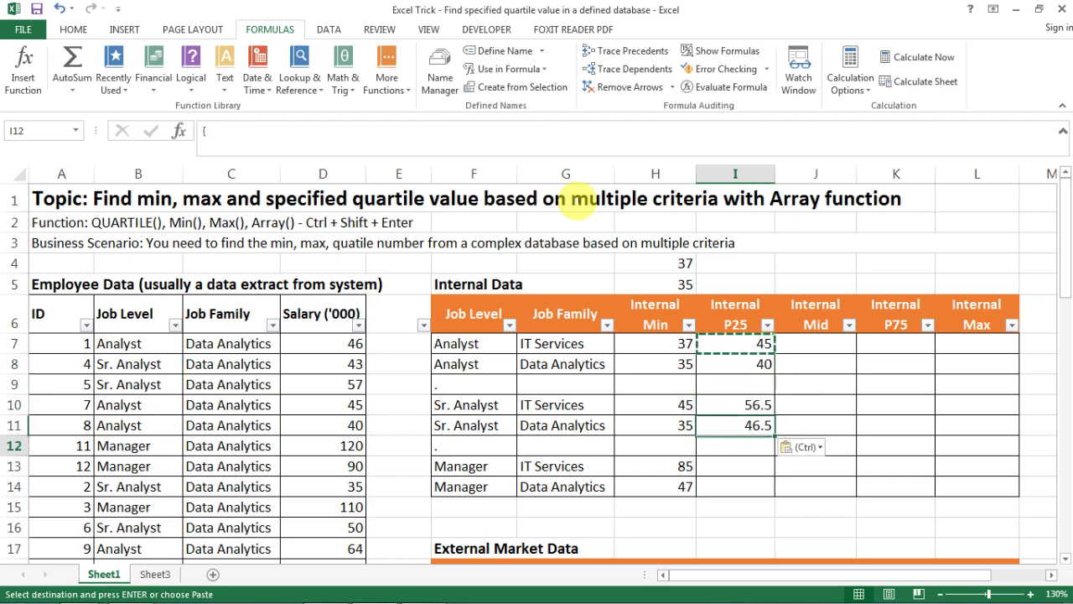
key(Down)
key(ctrl+v)
key(Down)
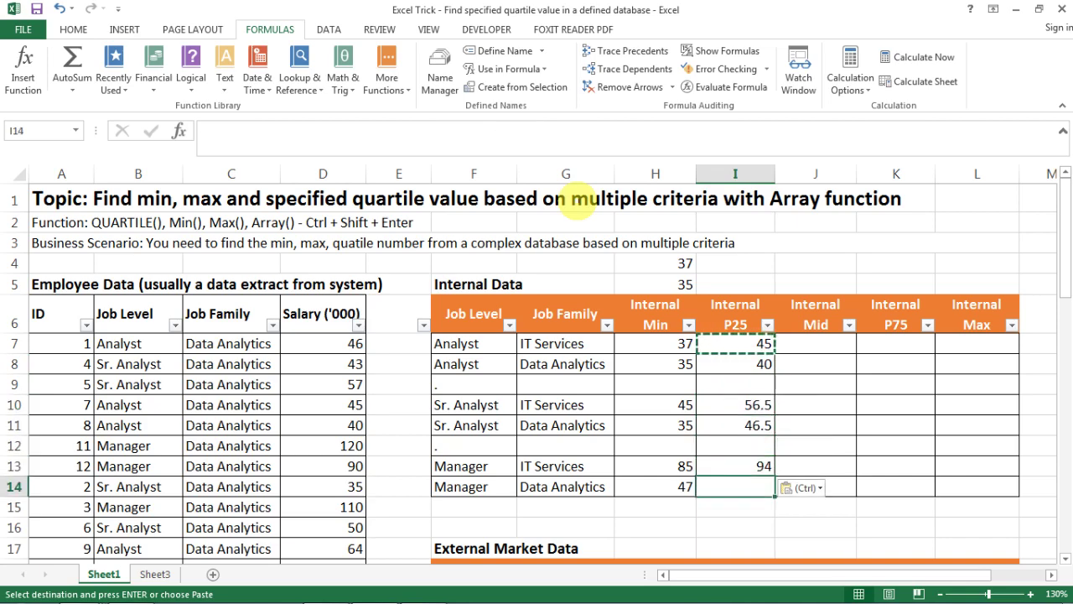
key(ctrl+v)
key(Escape)
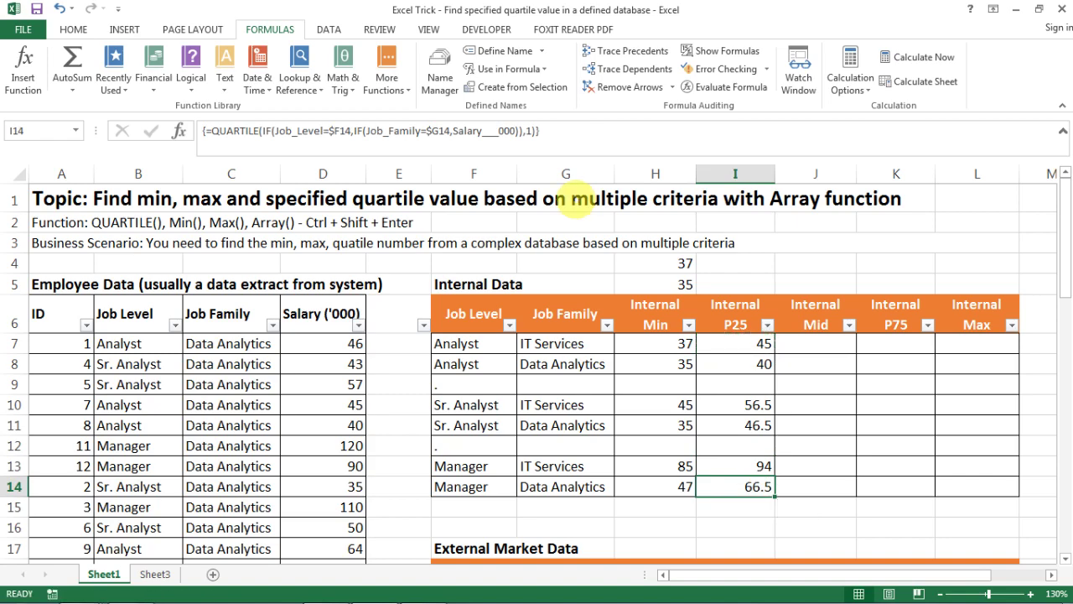
click(749, 344)
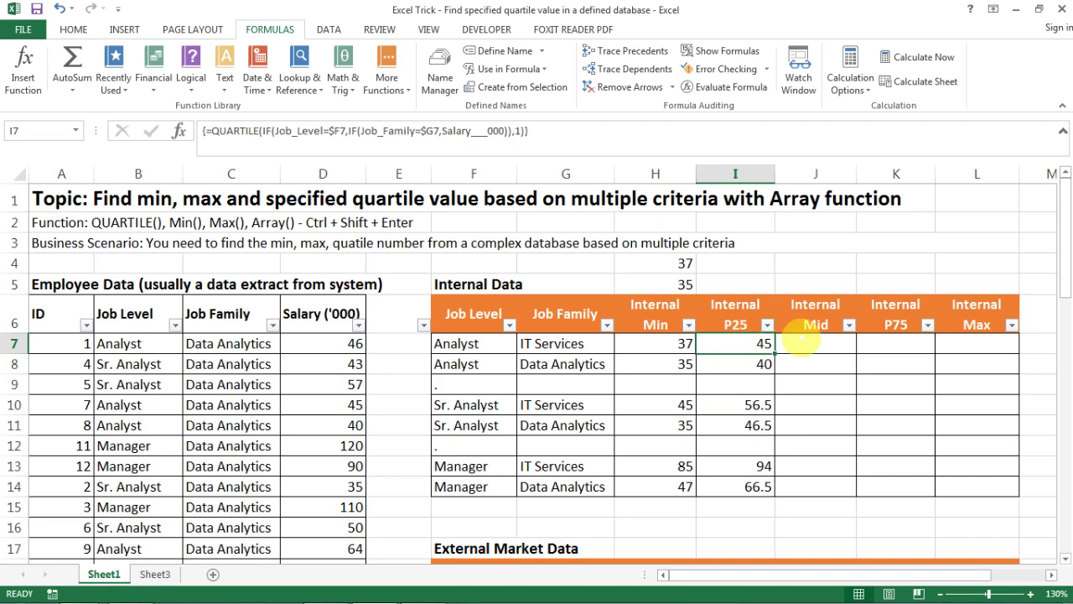
click(797, 340)
click(735, 349)
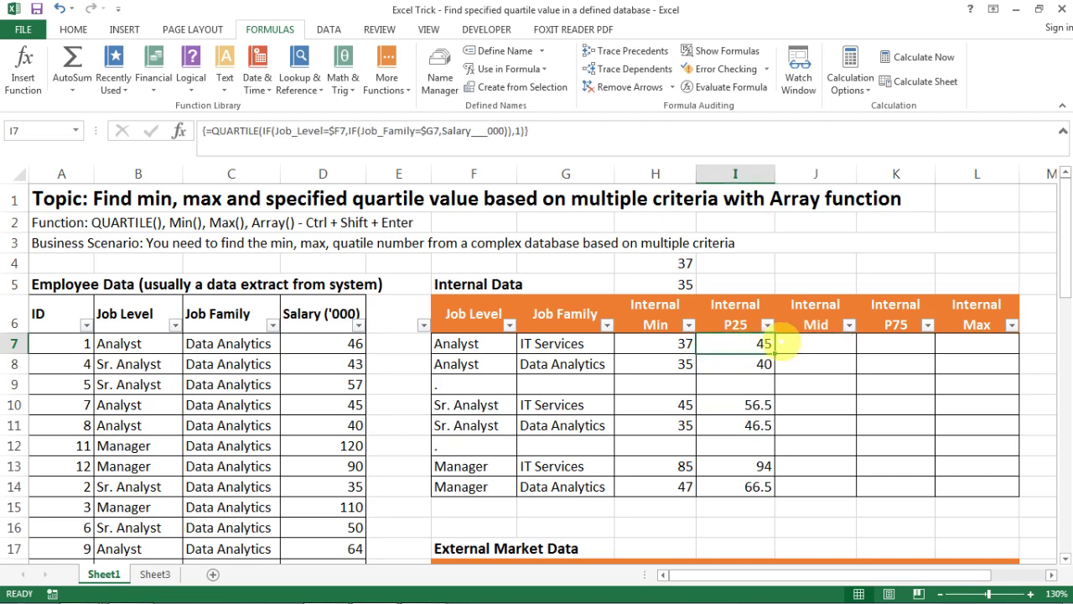
click(815, 342)
- Re-enter the Internal P25 QUARTILE formula in I7 as an ordinary formula instead of an array formula
click(722, 348)
click(515, 131)
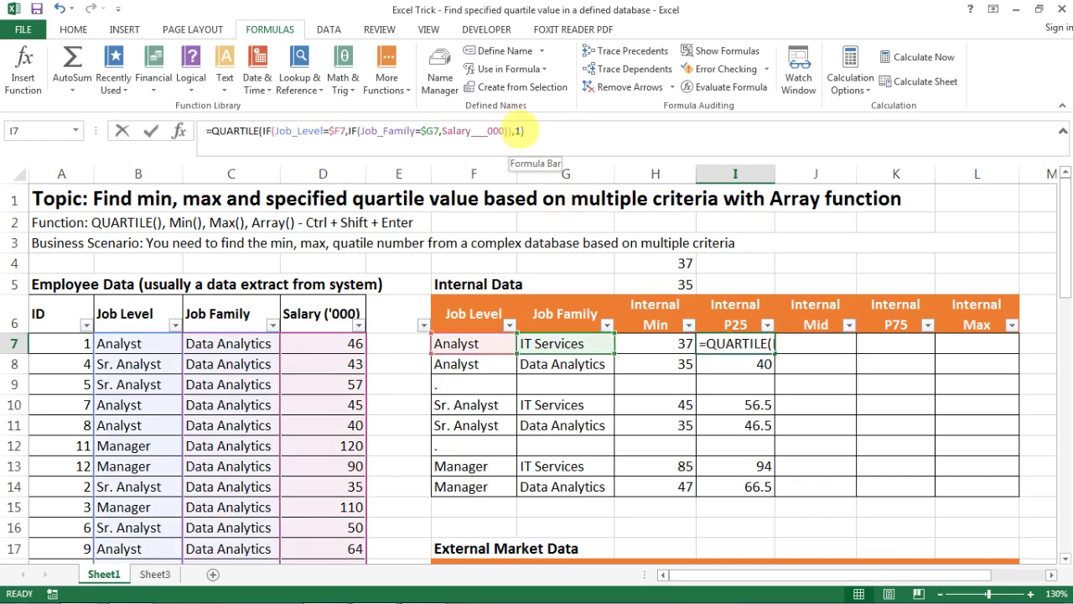
key(ctrl+shift+Return)
key(Up)
key(Right)
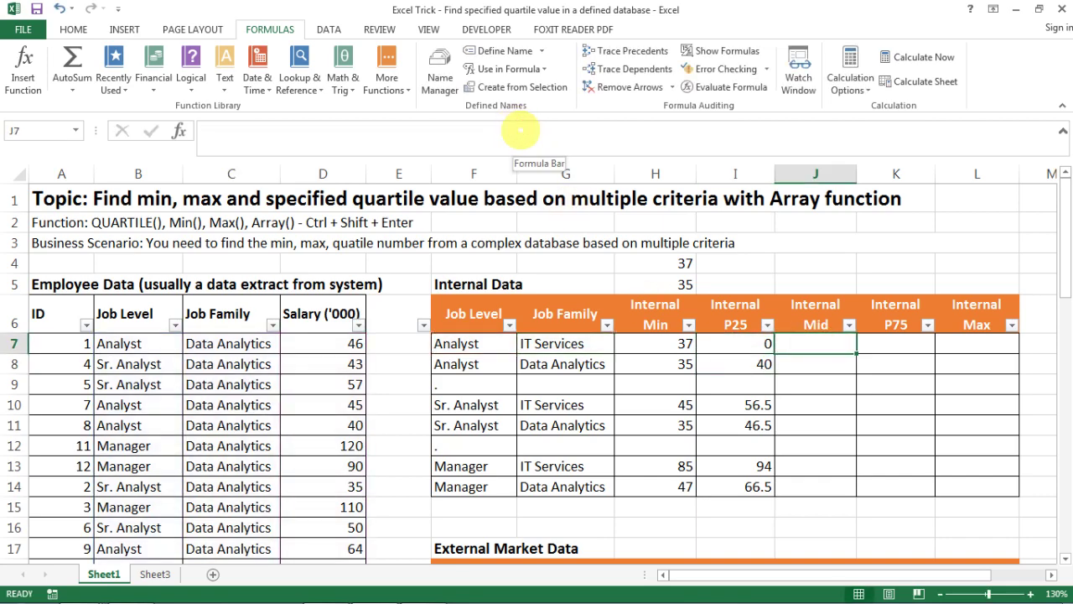
key(Right)
key(Right)
key(Left)
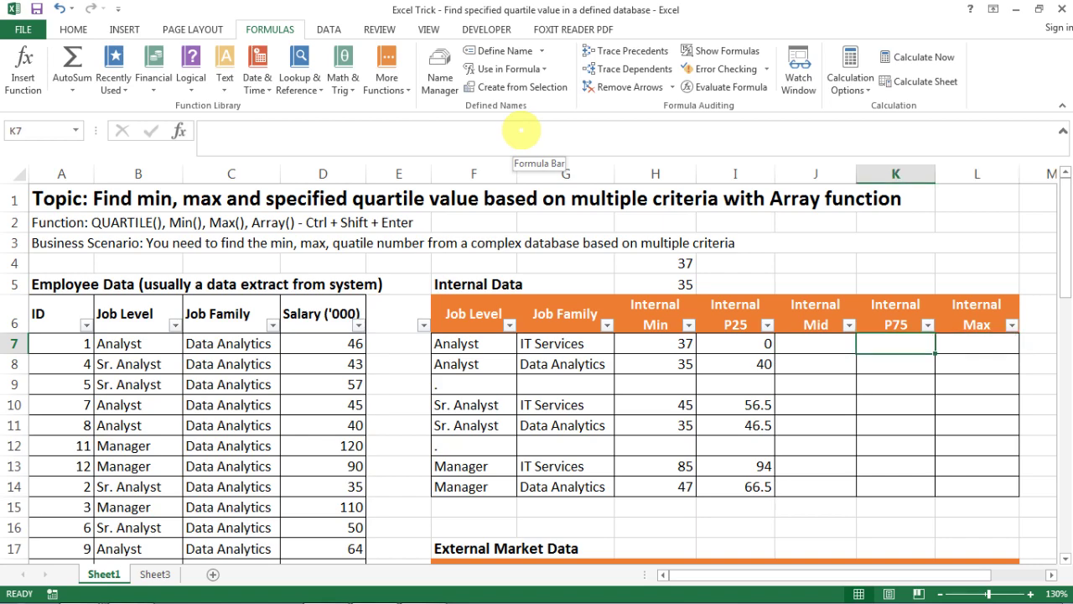
key(Left)
key(Left)
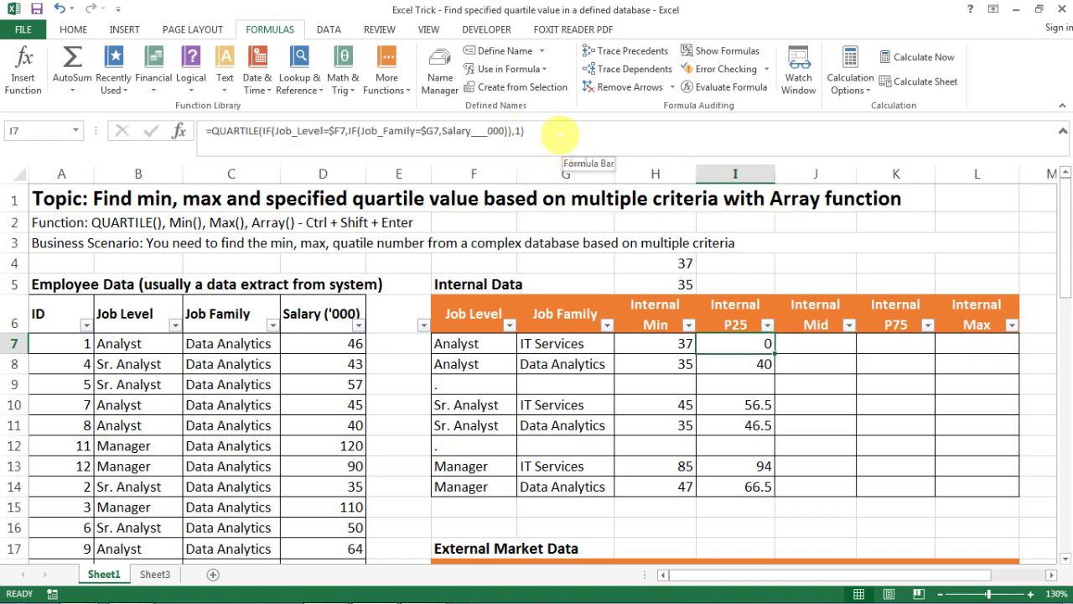
- Convert the QUARTILE formula in I7 back to an array formula, keeping its arguments
click(560, 135)
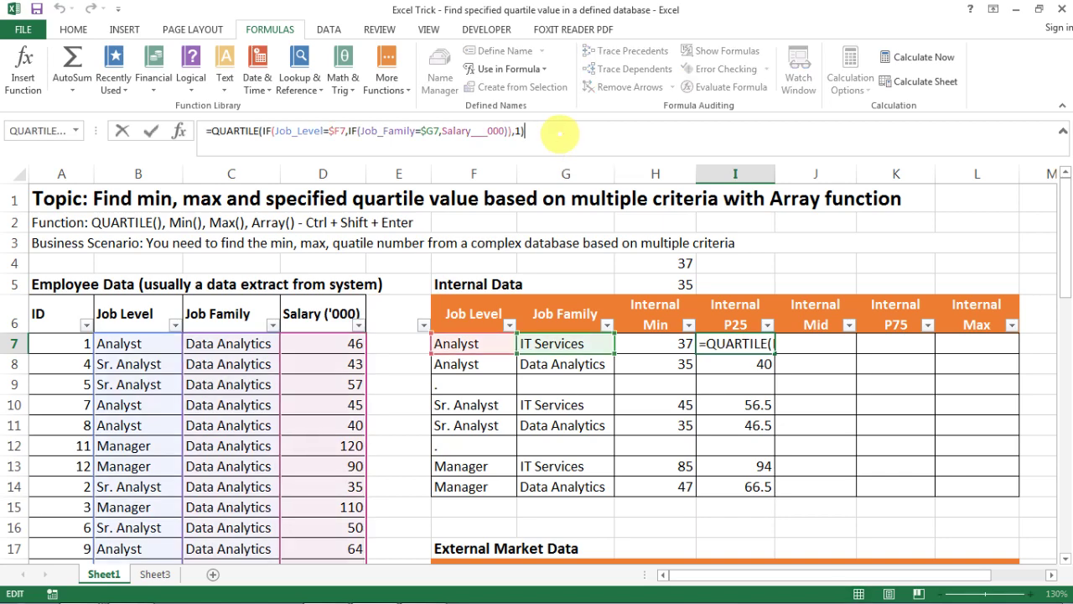
key(Return)
key(Up)
key(Up)
key(Down)
click(559, 134)
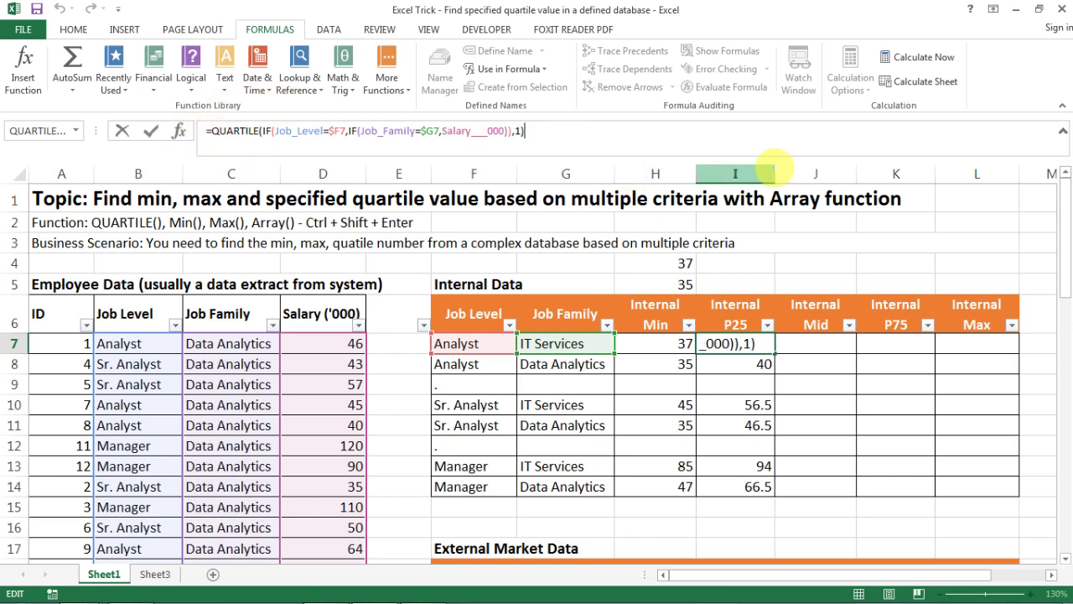
key(ctrl+shift+Return)
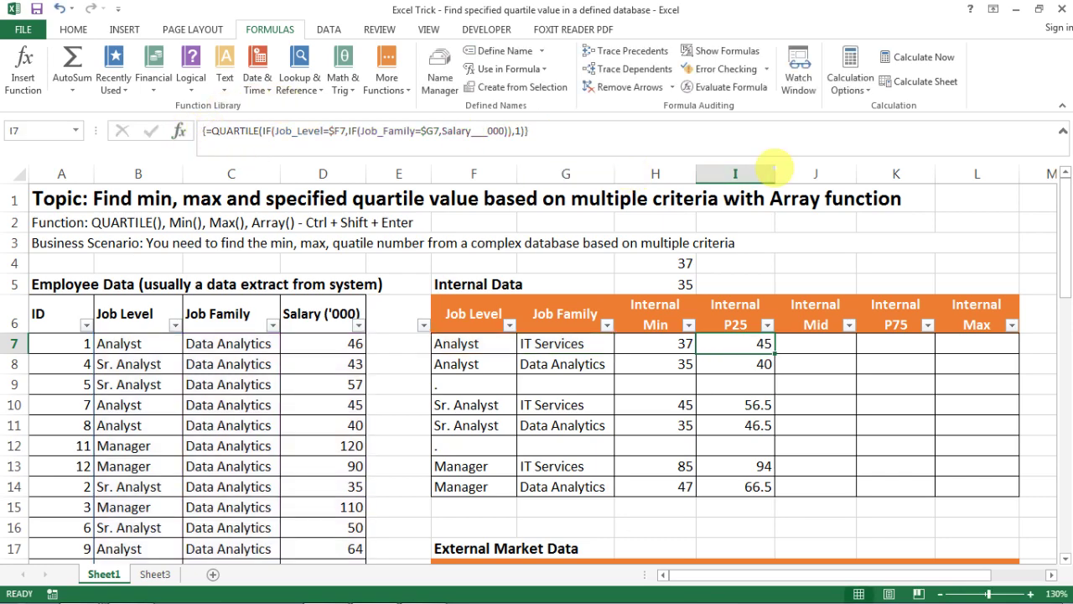